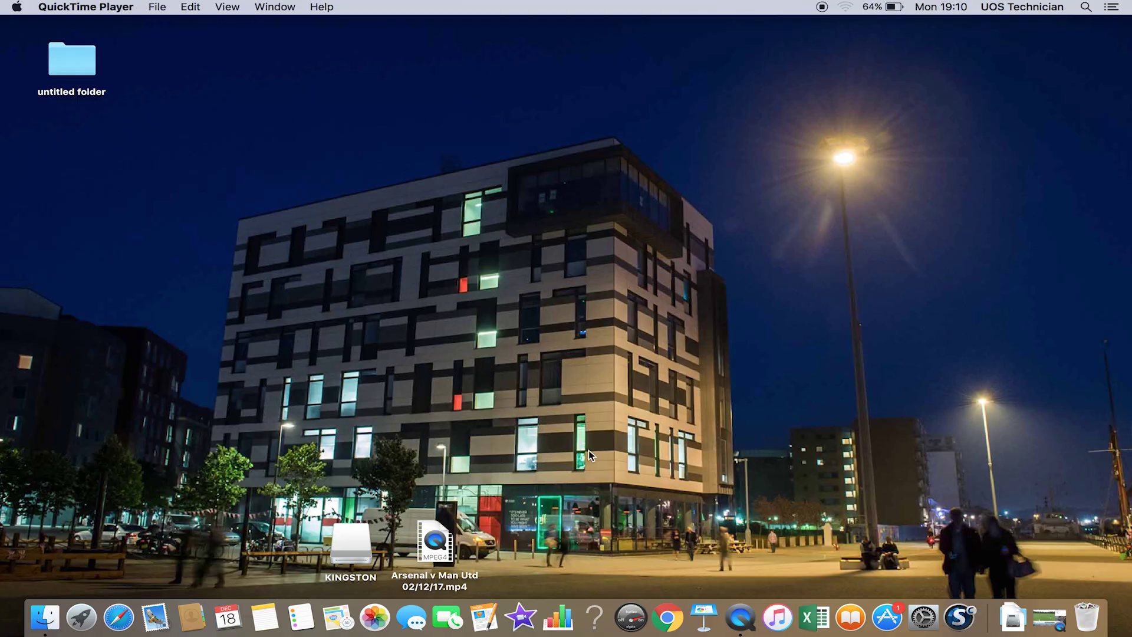
Step: Create a new SportsCode timeline from the Arsenal v Man Utd 02/12/17.mp4 match video
left_click(959, 606)
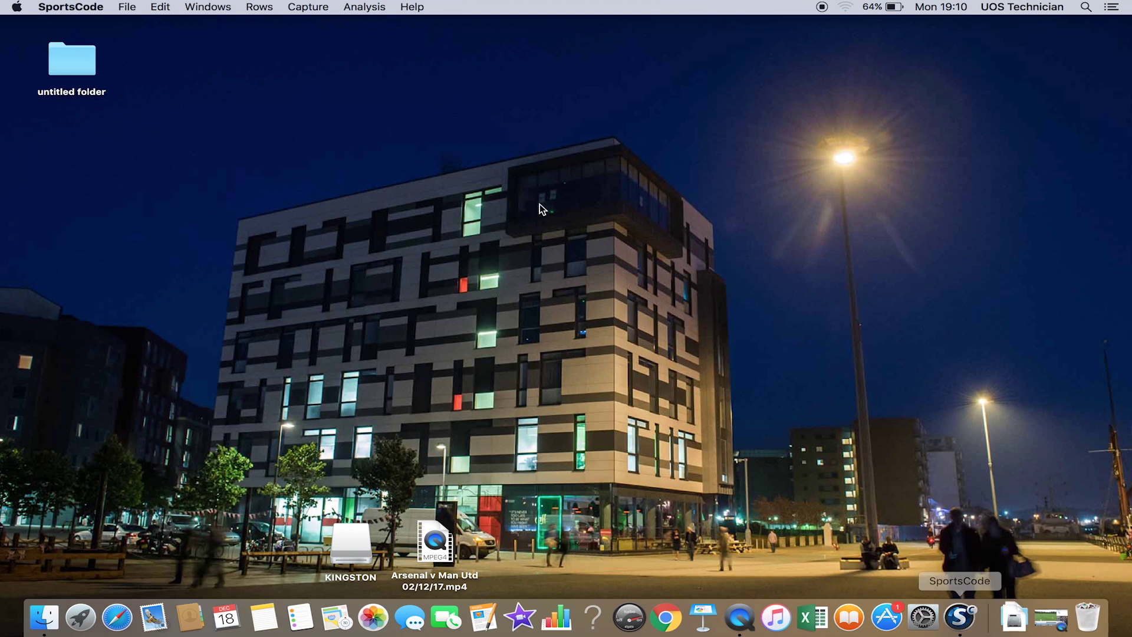
left_click(127, 7)
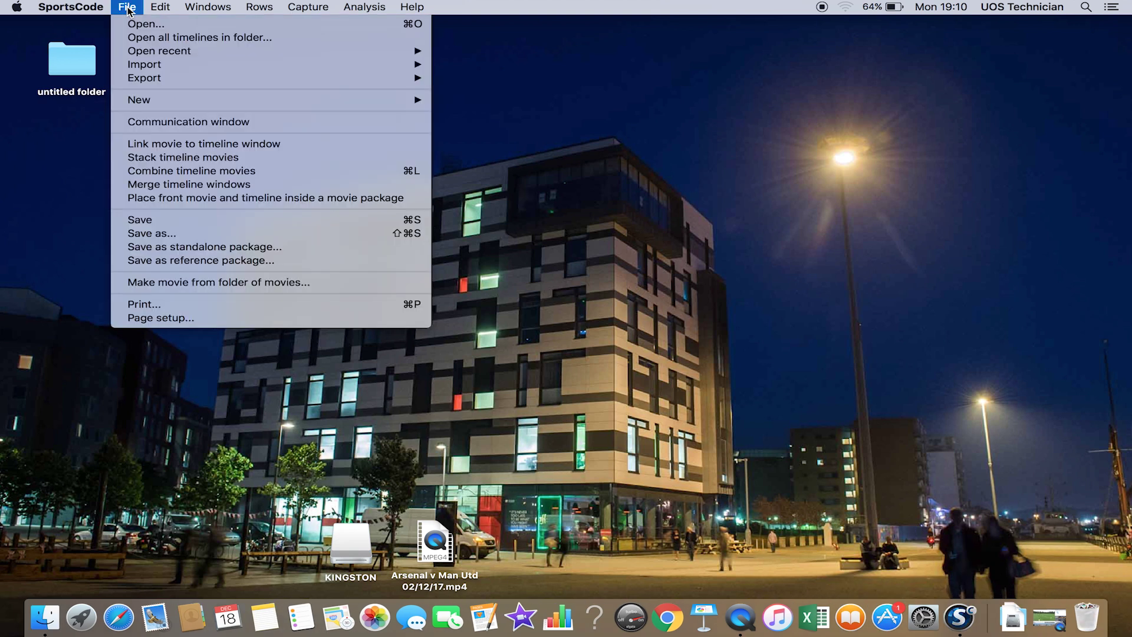
mouse_move(220, 106)
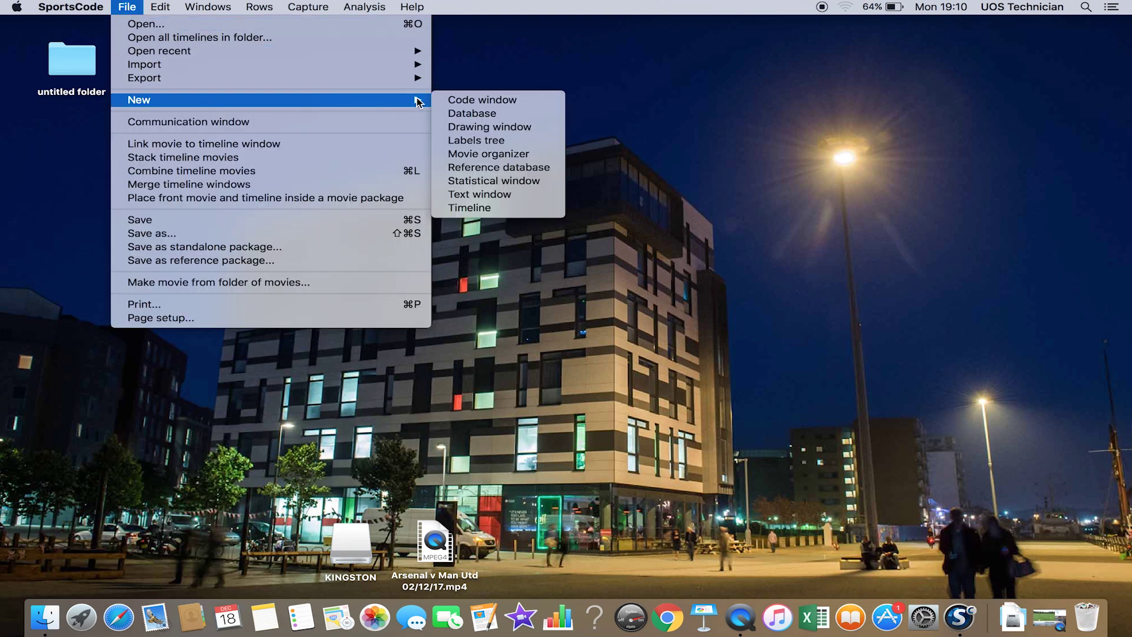
left_click(479, 210)
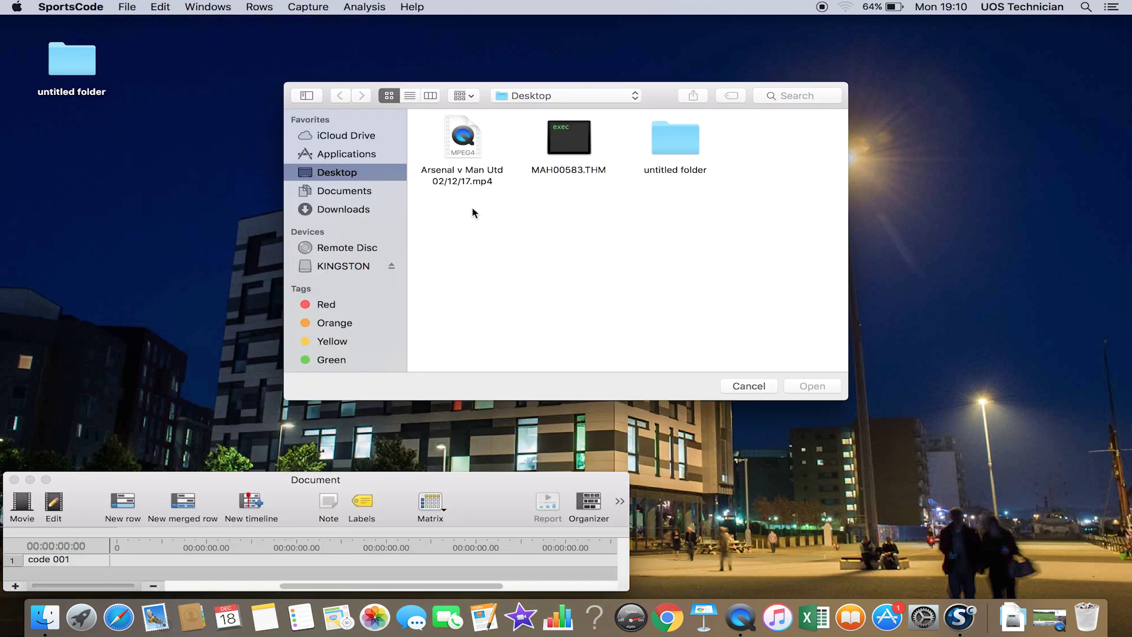
left_click(464, 142)
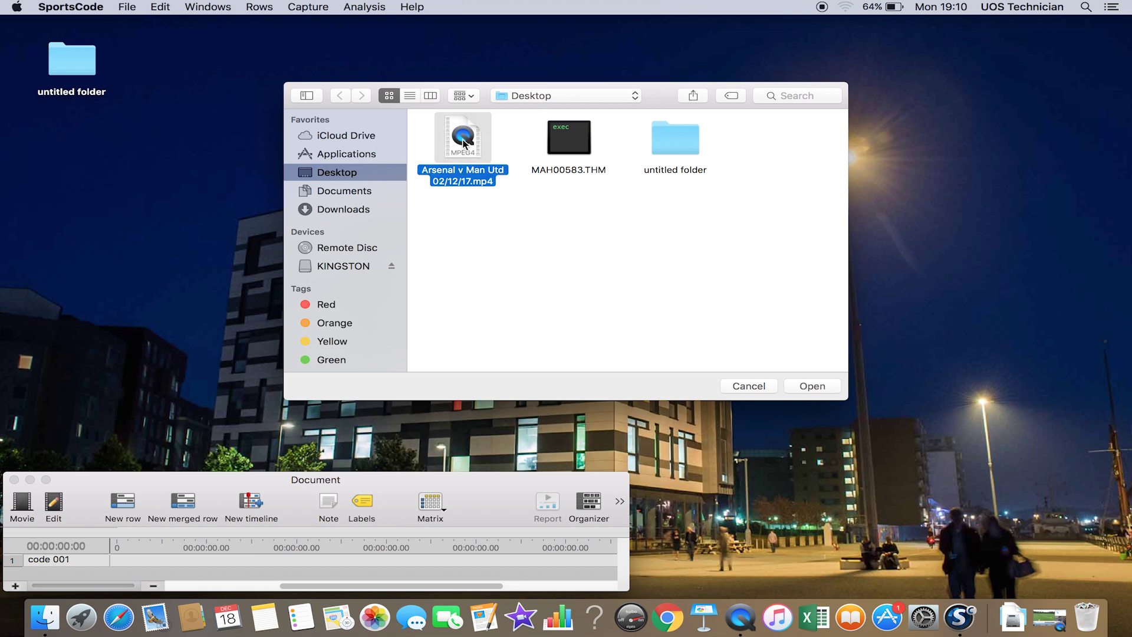
left_click(812, 387)
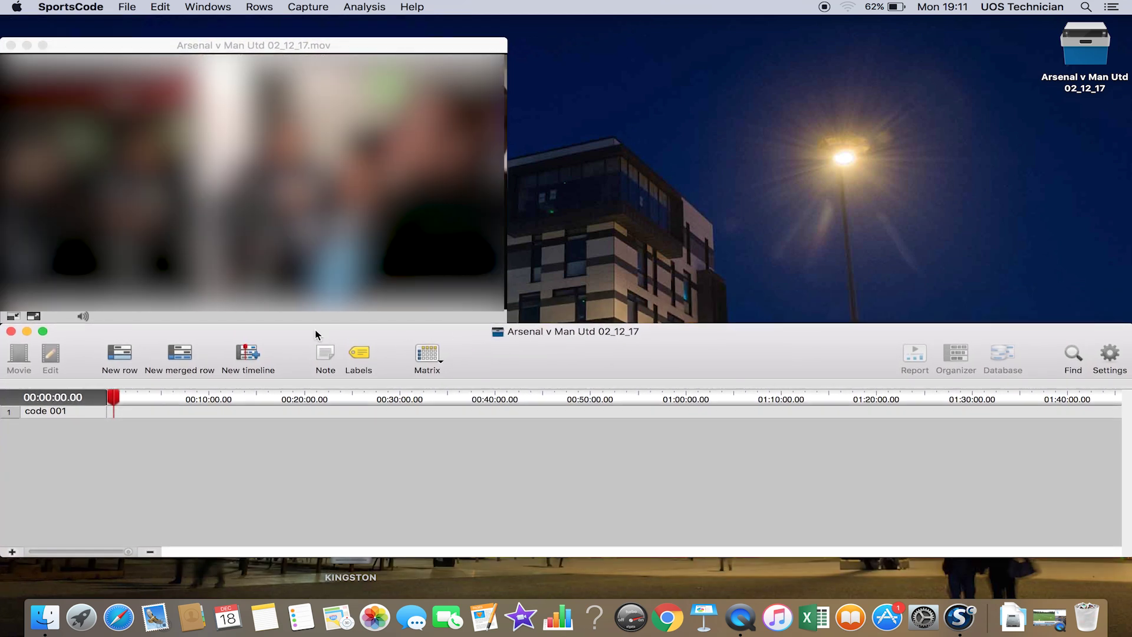
Step: Play the match video, then cue the timeline to about 00:43:00 and play from there
key("super+grave")
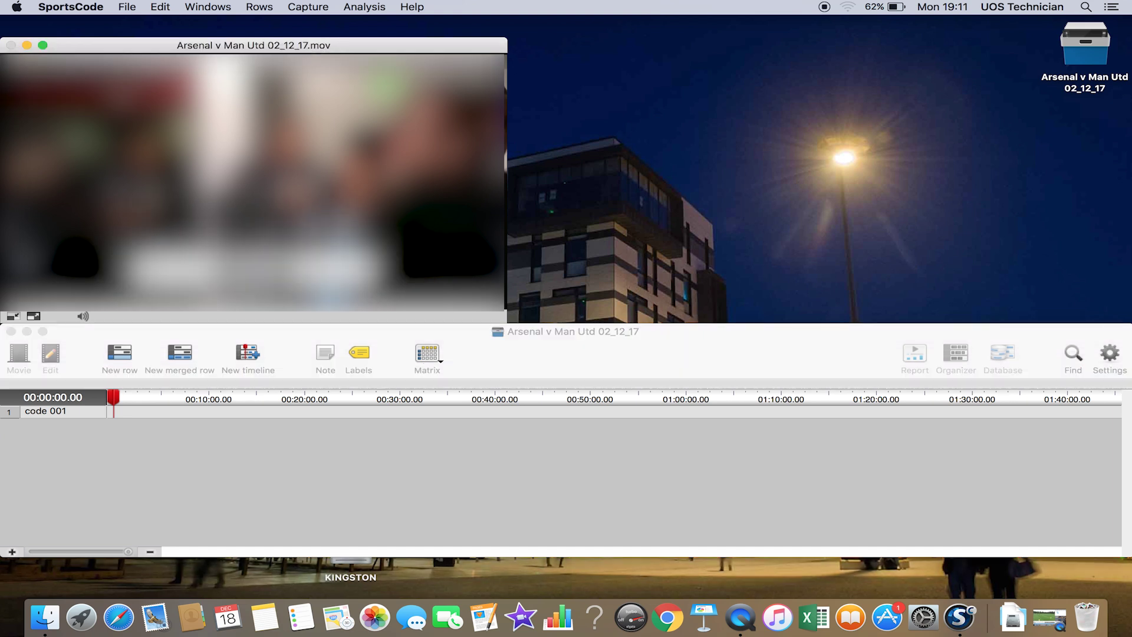
key("space")
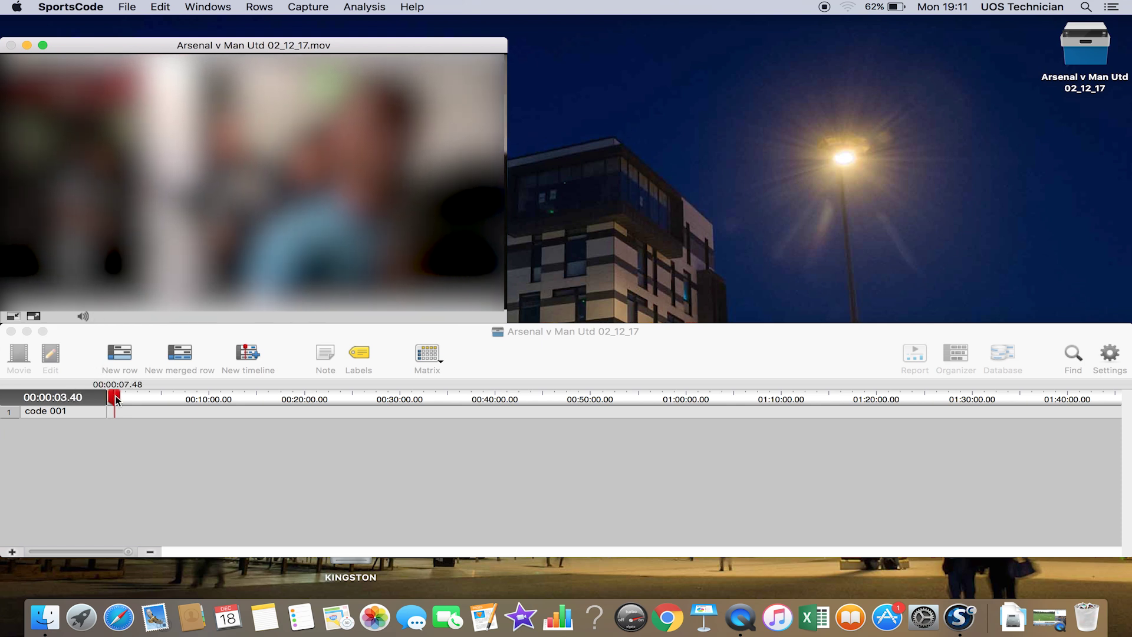
left_click_drag(116, 400, 527, 399)
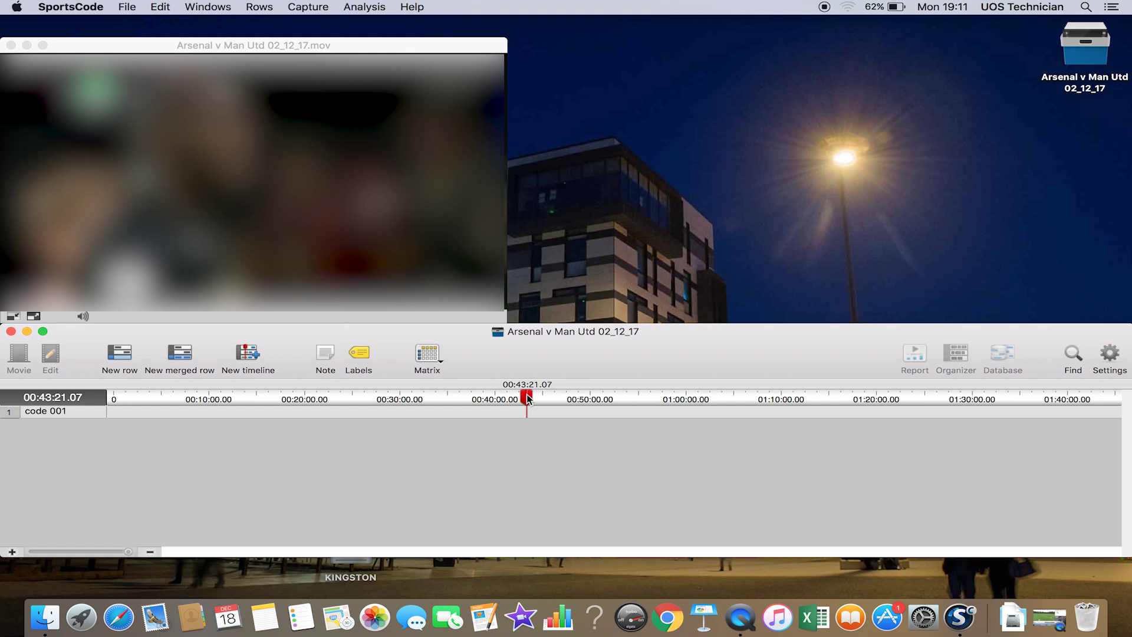
key("space")
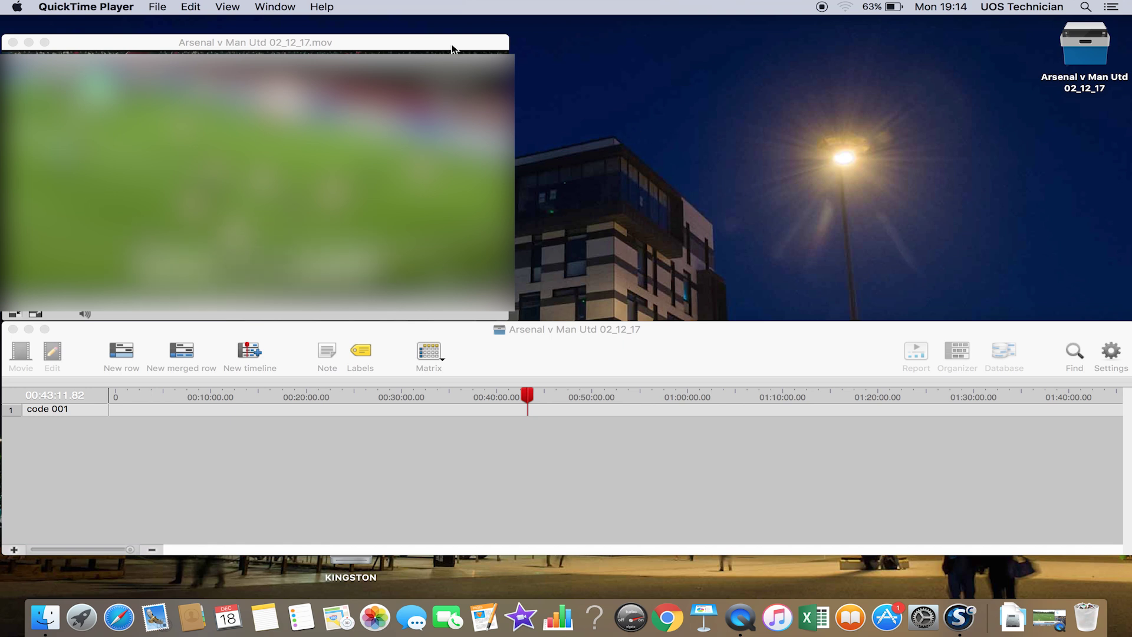
Step: Add a new Untitled code window beside the movie window, set to edit mode
left_click(303, 42)
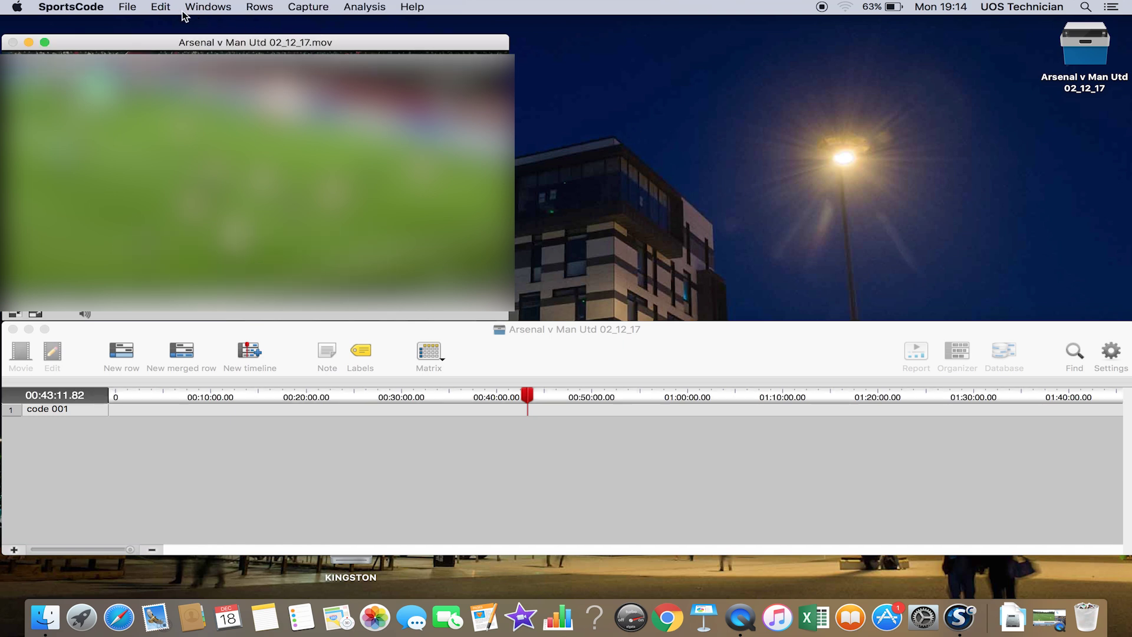
left_click(135, 9)
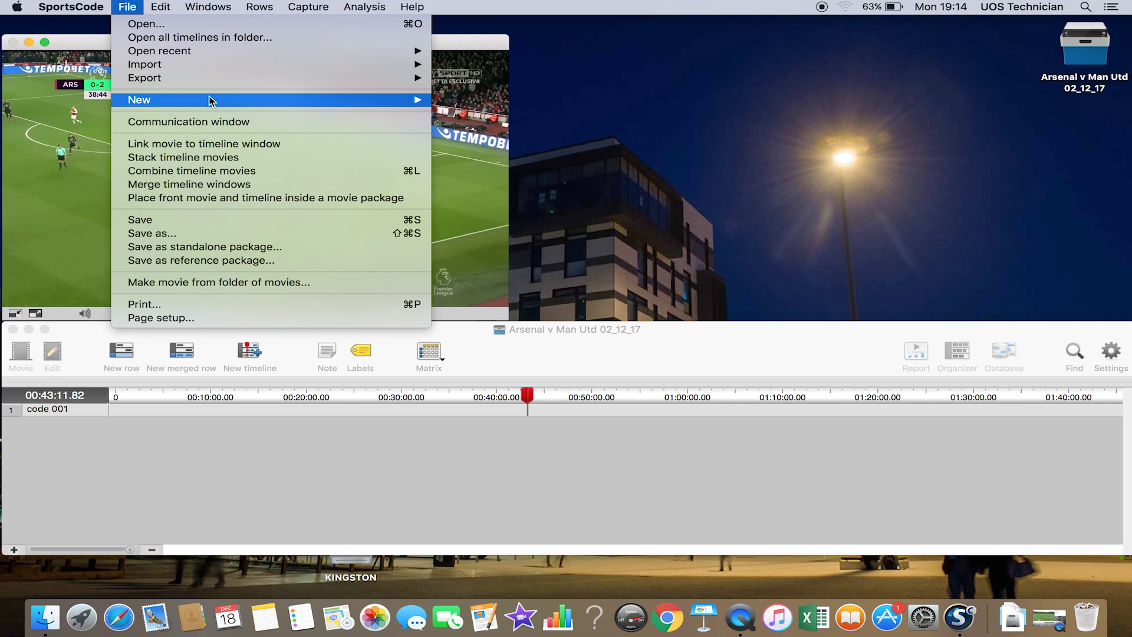
mouse_move(299, 99)
left_click(469, 100)
left_click_drag(453, 130, 770, 36)
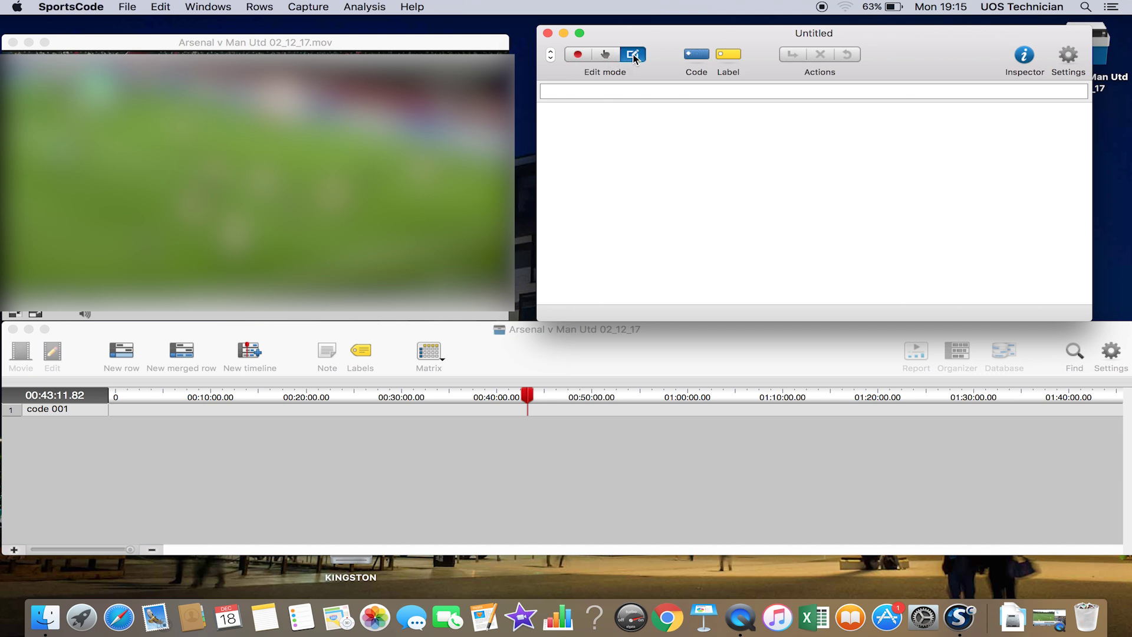
left_click(606, 56)
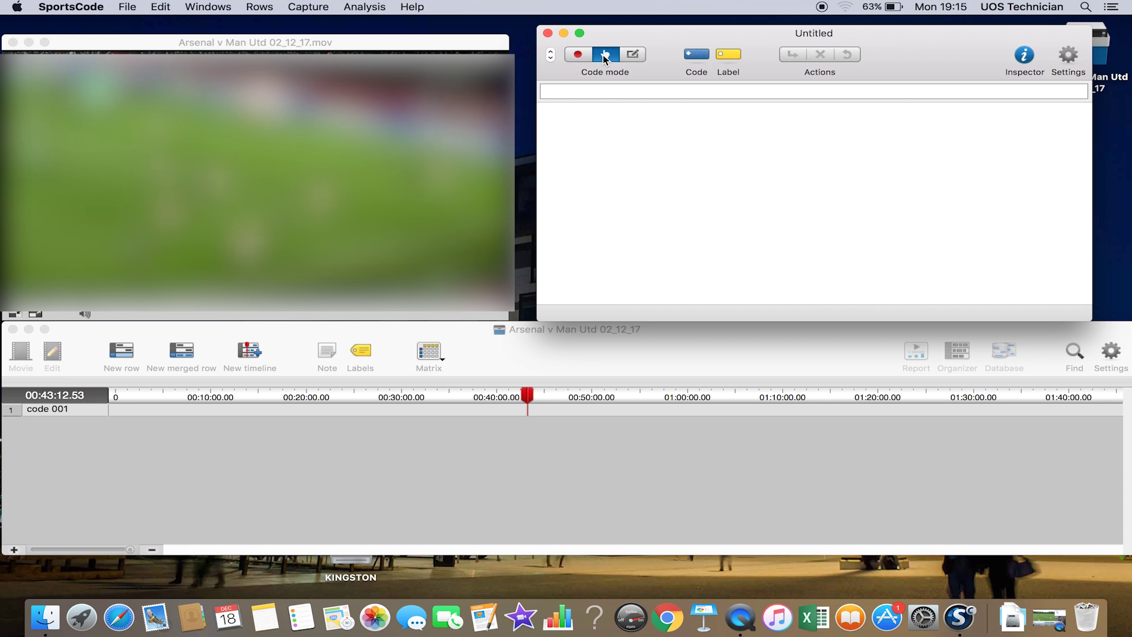
left_click(632, 55)
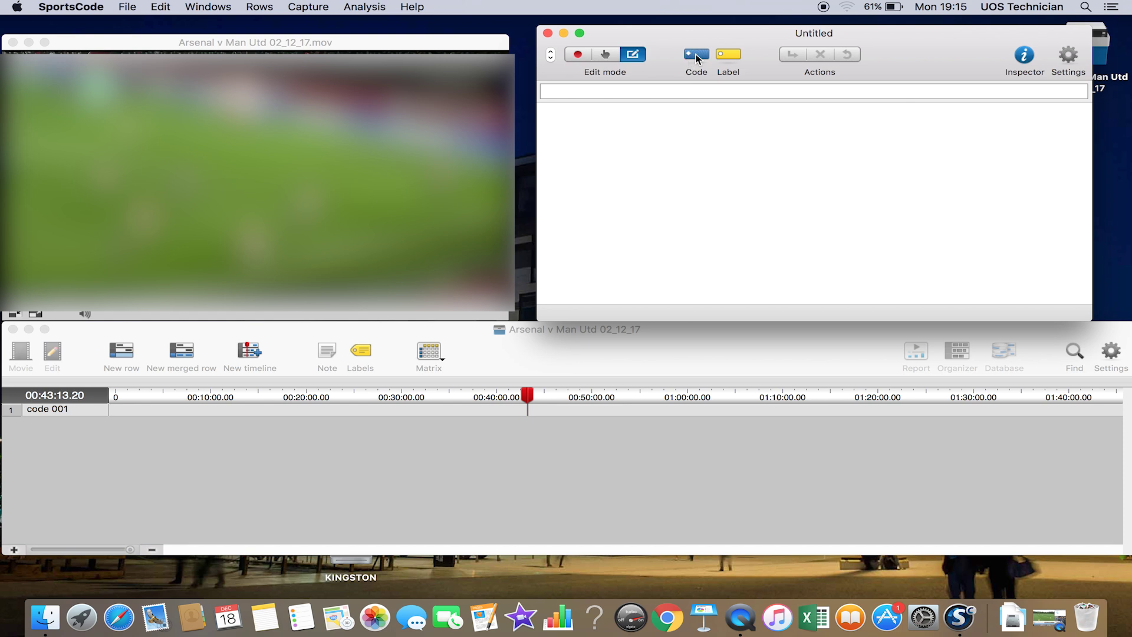
Step: Add code buttons Button 001 and Button 002, deleting the extra Button 003
left_click_drag(698, 54, 664, 143)
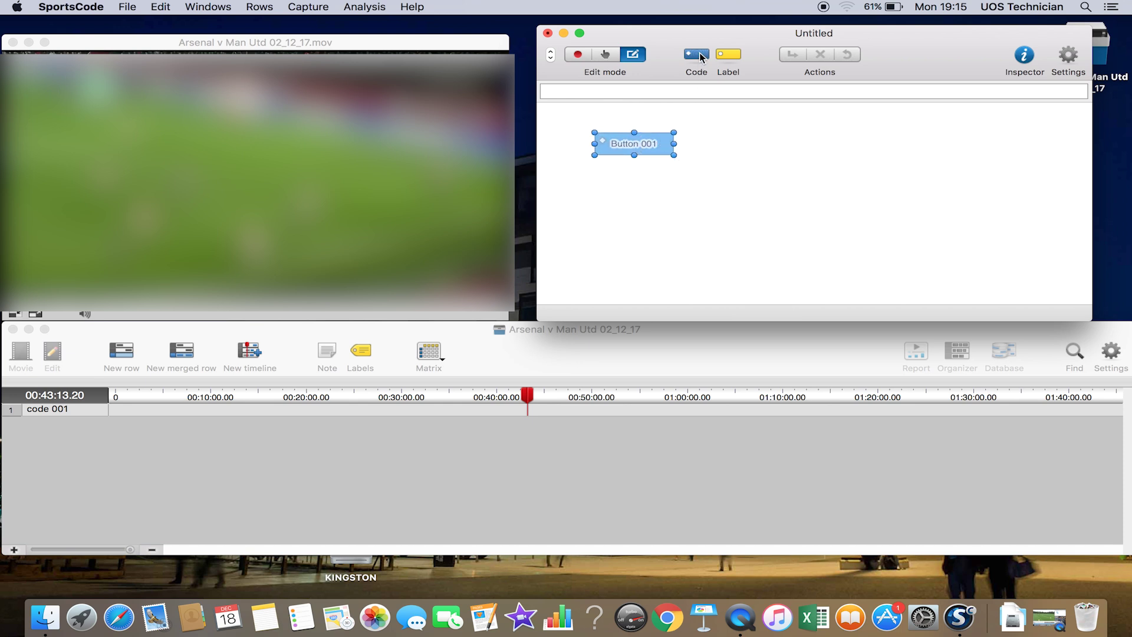
left_click_drag(696, 54, 635, 187)
left_click_drag(696, 54, 732, 133)
right_click(732, 133)
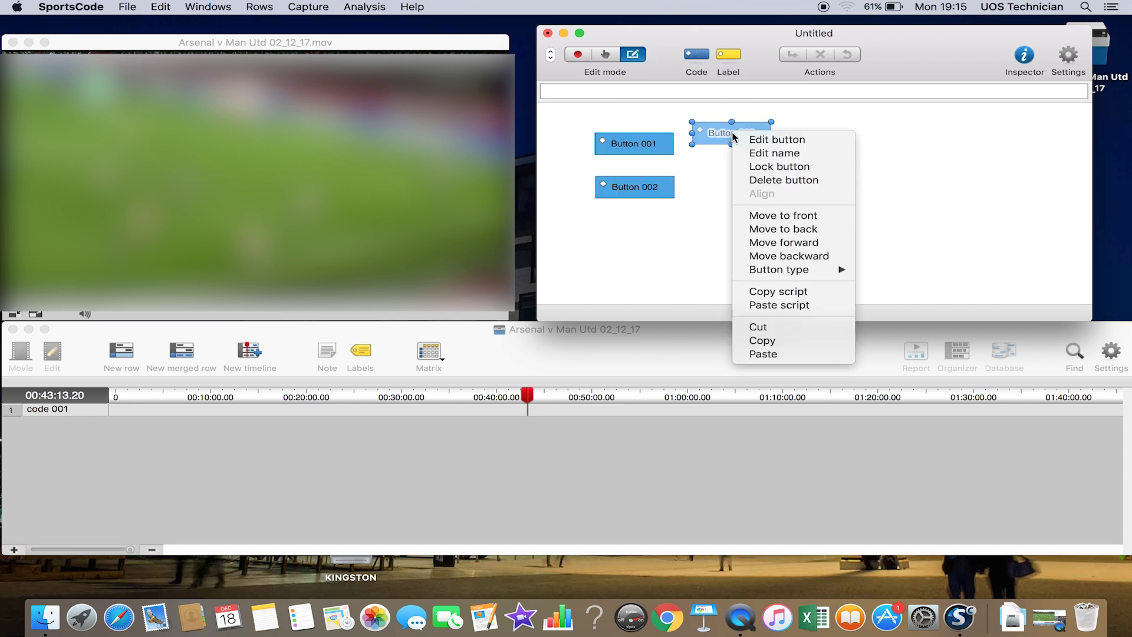
left_click(757, 183)
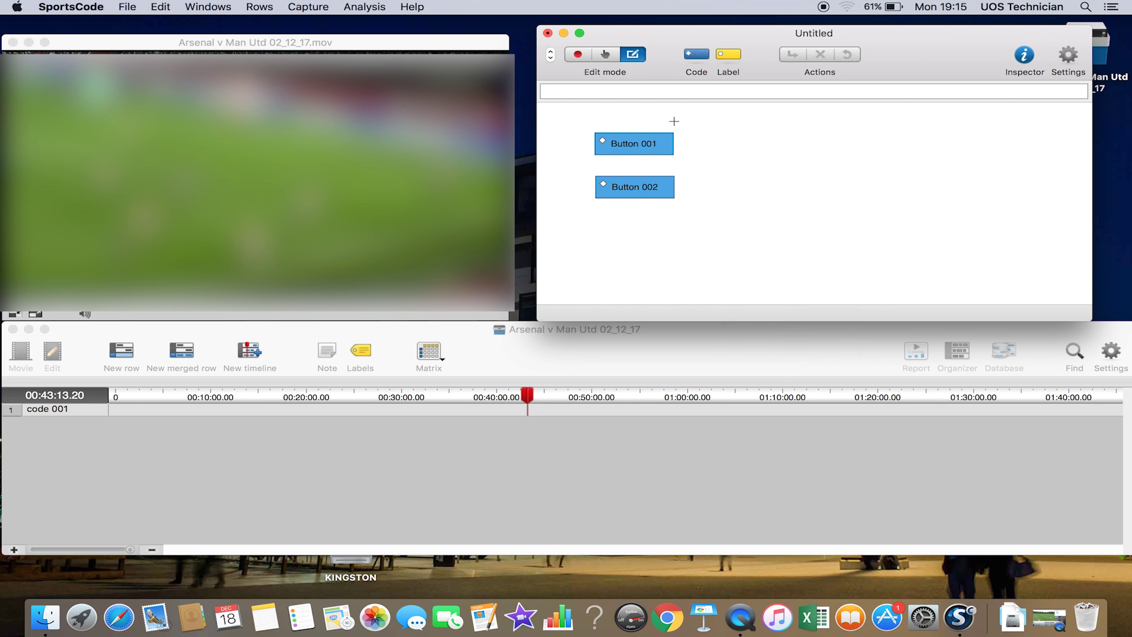
left_click(647, 146)
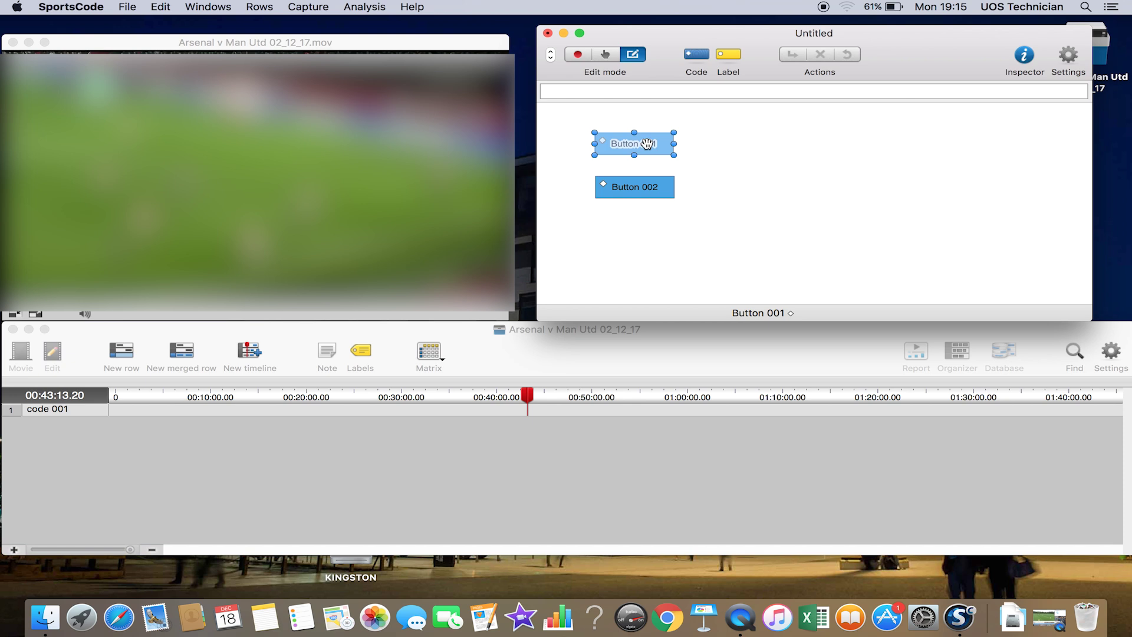
Step: Rename Button 001's code to Shot
double_click(648, 144)
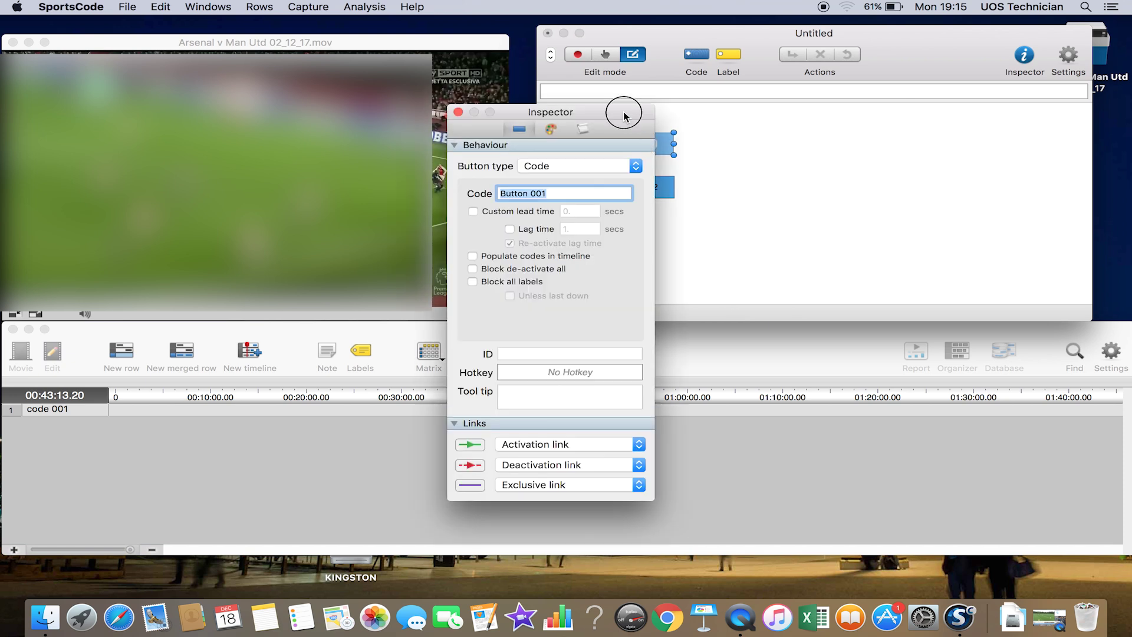
left_click_drag(626, 117, 610, 63)
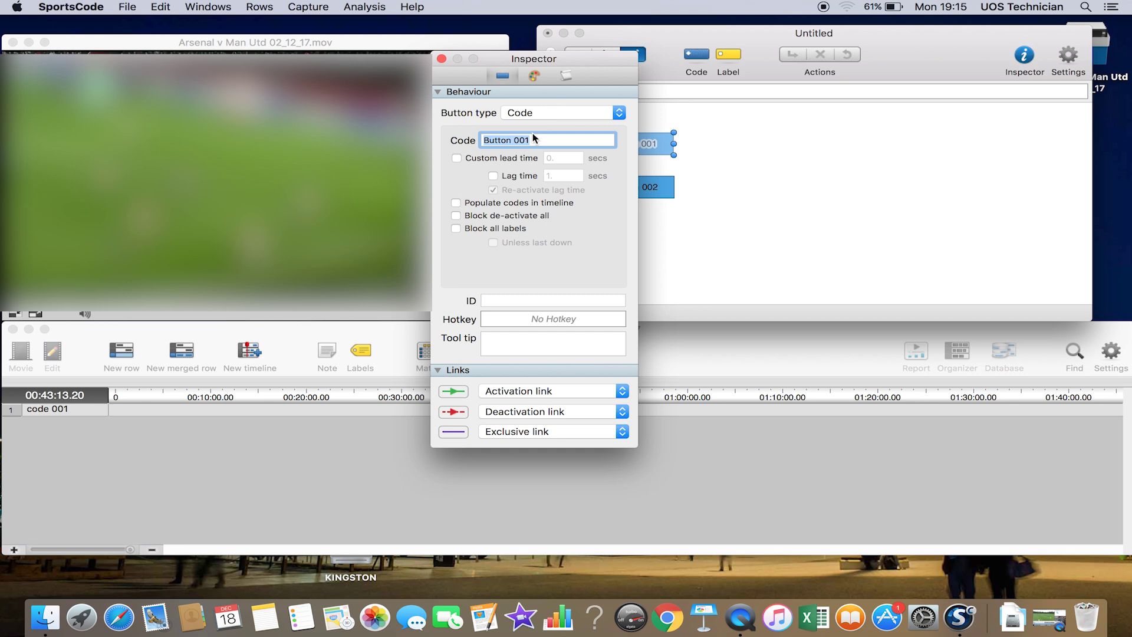
key("BackSpace")
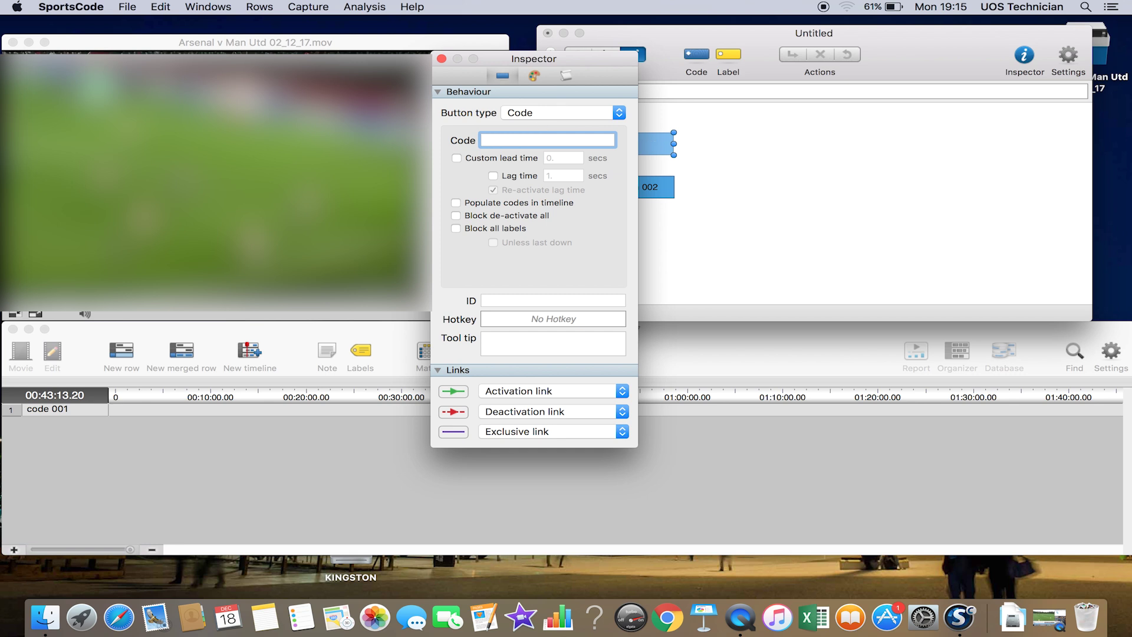
type("Shot")
Step: Give the Shot button custom 5-second lead and lag times and close its settings
left_click(456, 159)
left_click(558, 158)
key("BackSpace")
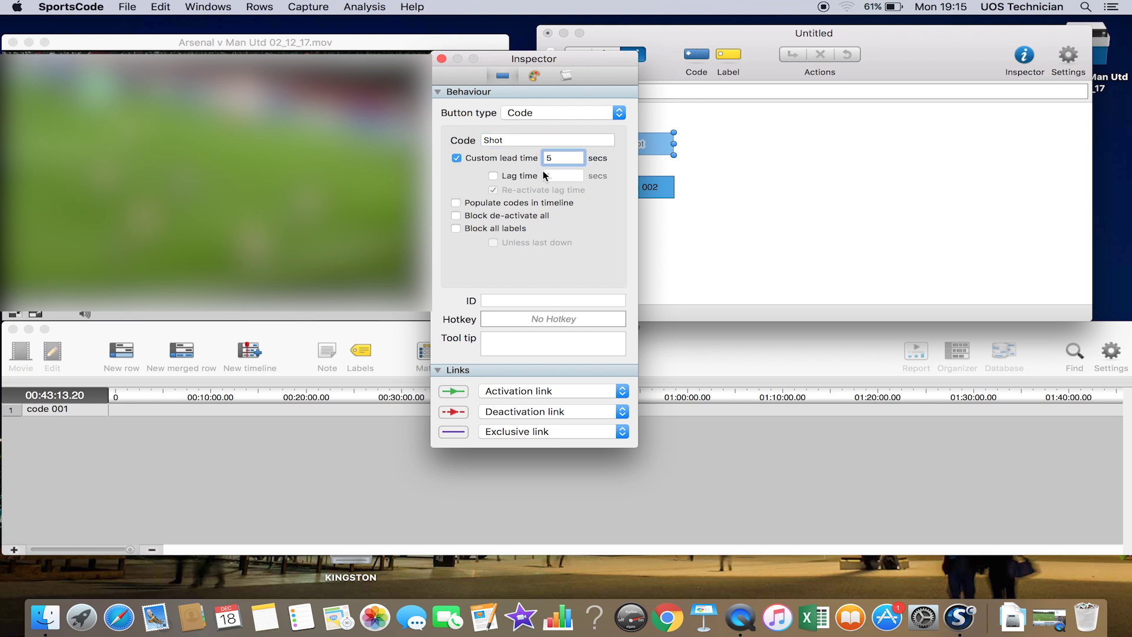
type("5")
left_click(492, 175)
left_click(556, 176)
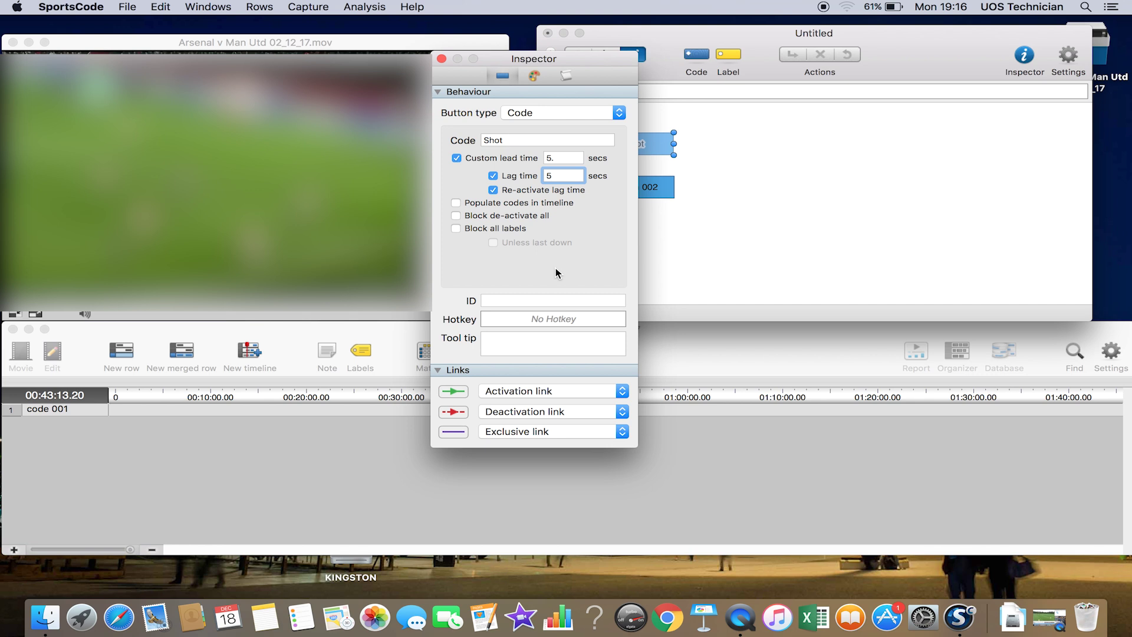
left_click(535, 76)
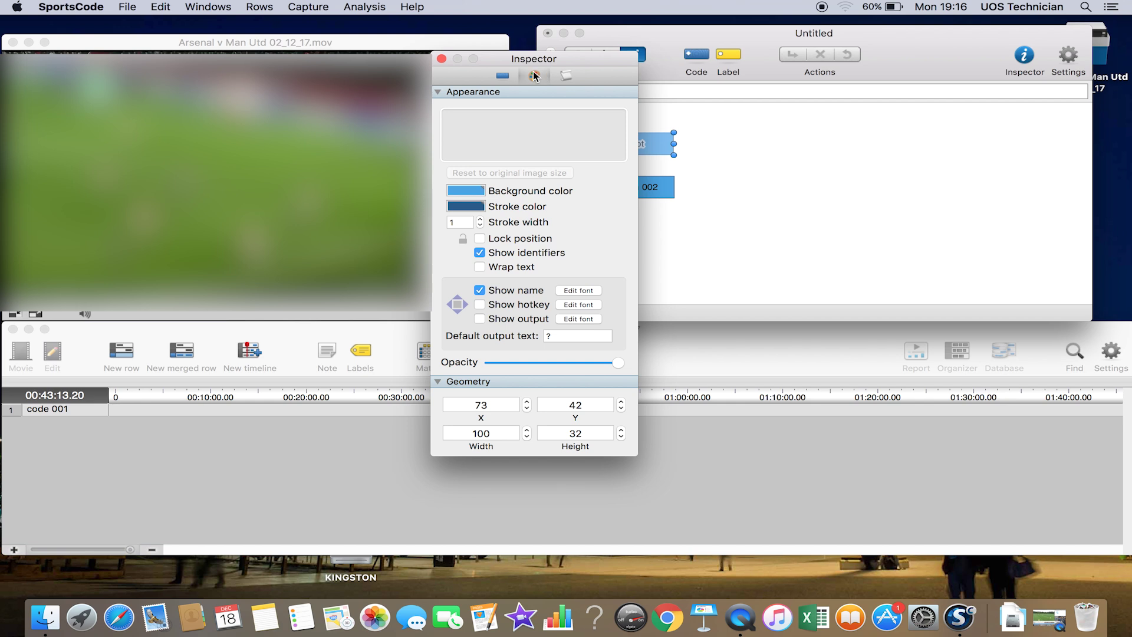
left_click(503, 75)
left_click_drag(511, 64, 572, 73)
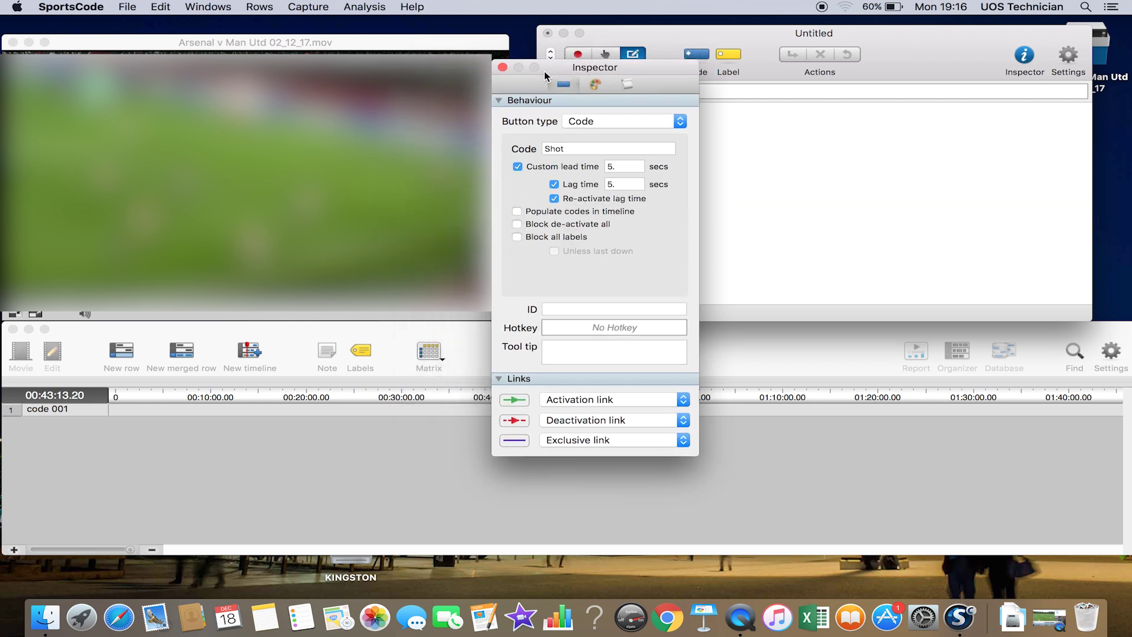
left_click(503, 69)
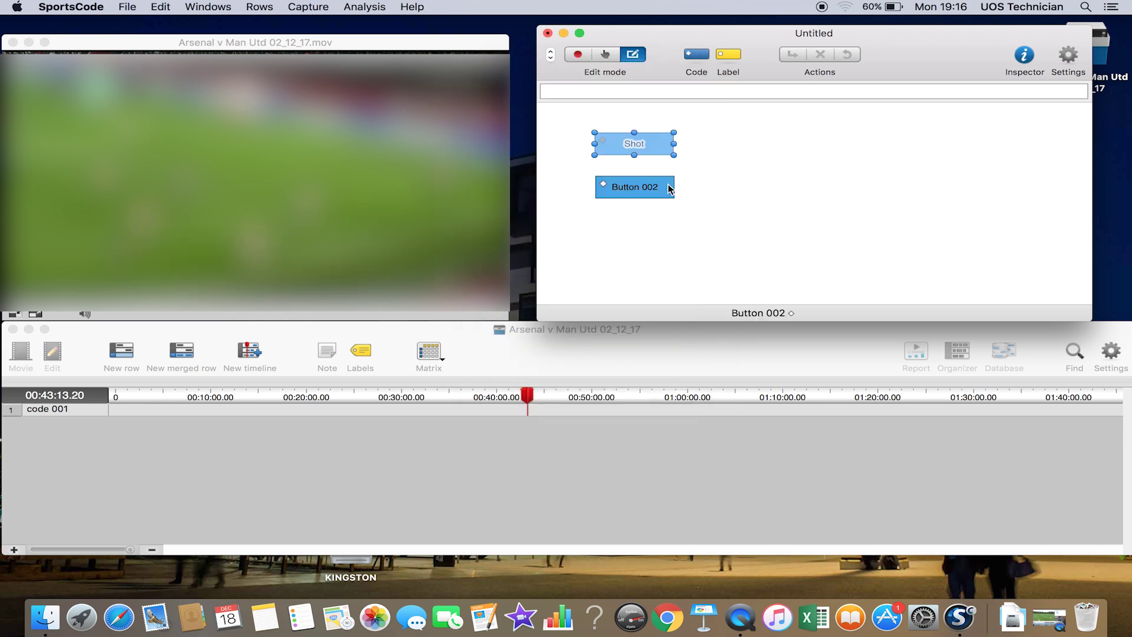
Step: Record a Shot instance in code mode near 00:43:35 and play it back from the Shot row
left_click(609, 57)
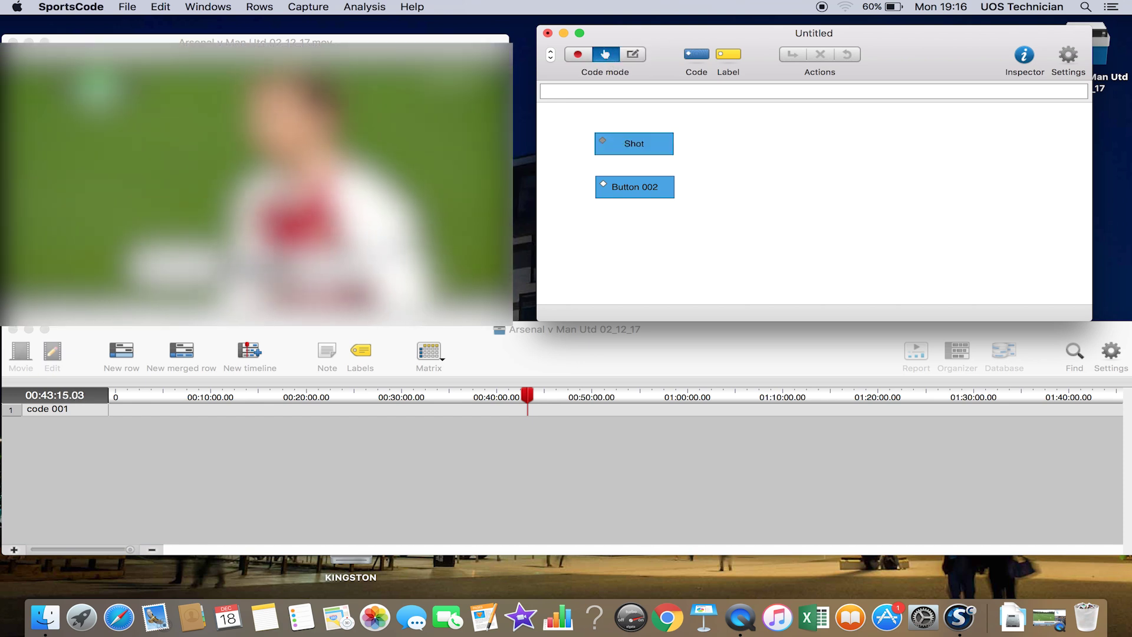
left_click(632, 147)
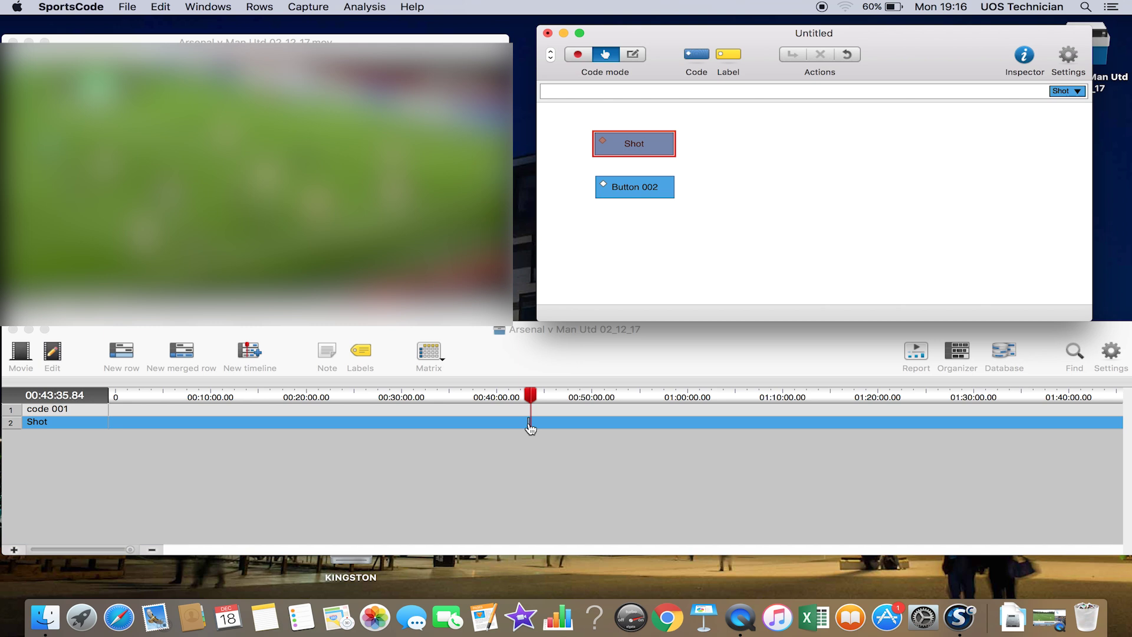
double_click(529, 424)
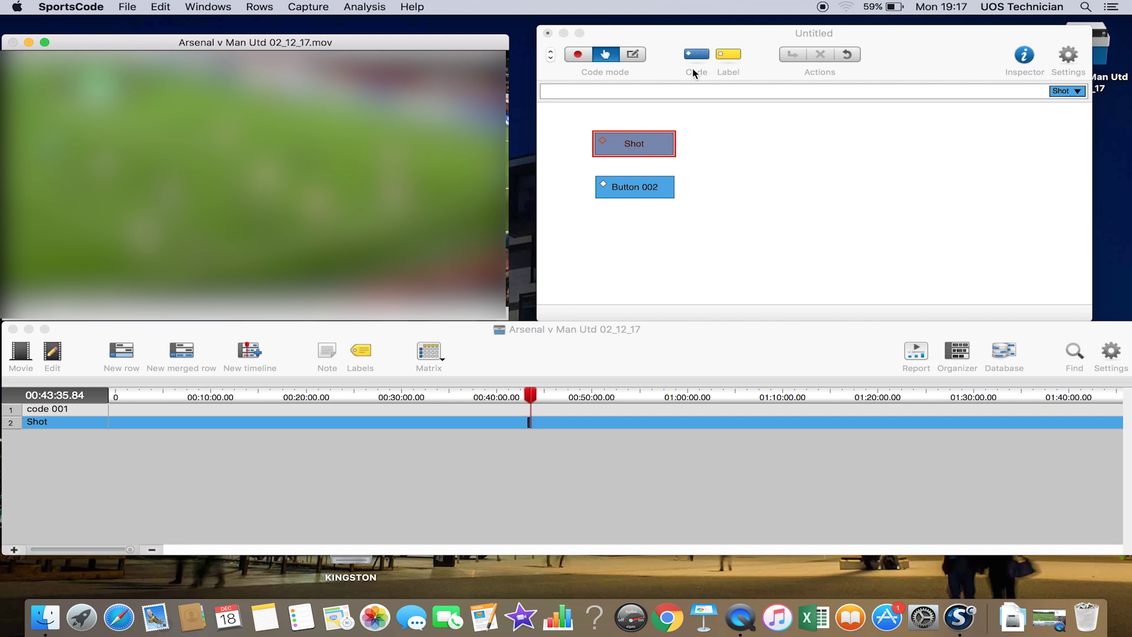
Step: Add two label buttons to the code window in edit mode
left_click(634, 54)
left_click(634, 55)
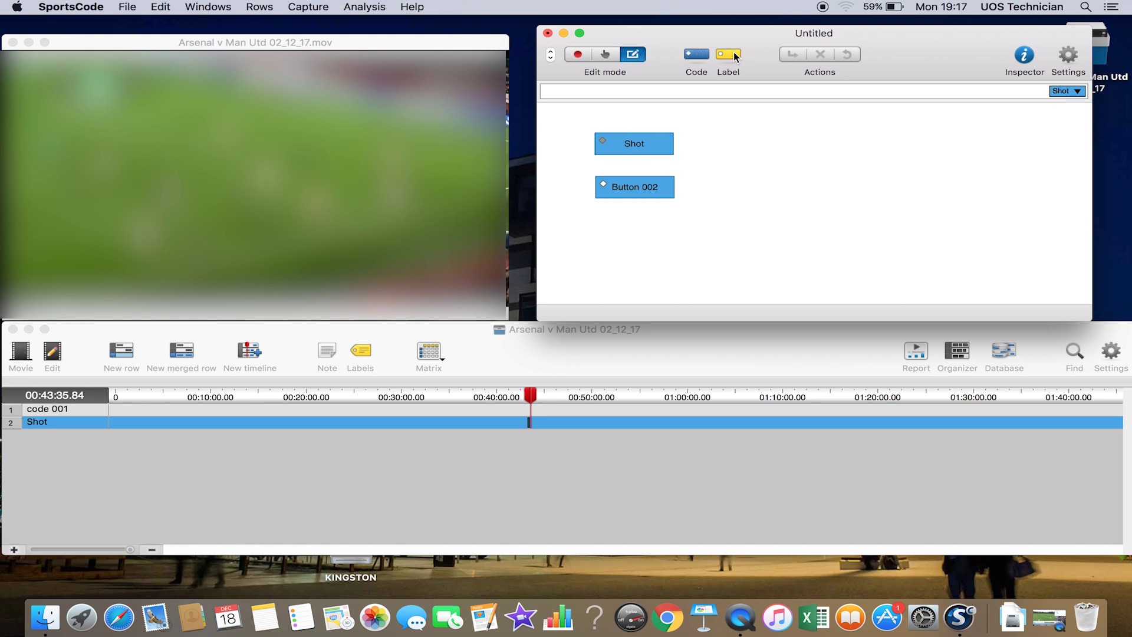
left_click_drag(736, 57, 744, 121)
left_click_drag(731, 55, 745, 162)
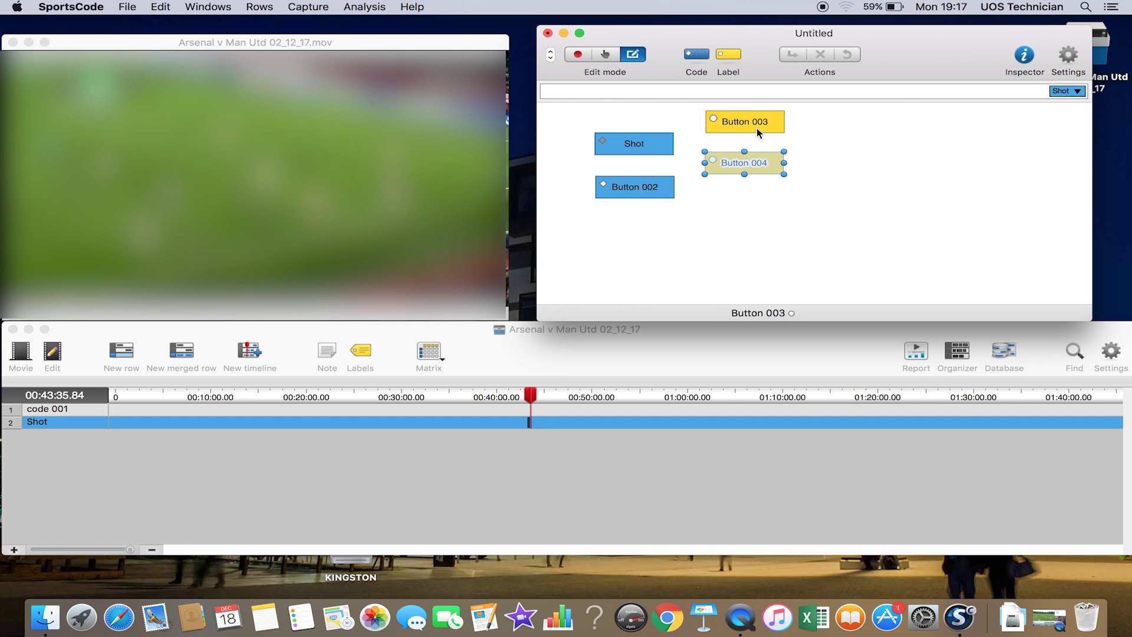
Step: Rename the lower label button to On Target
double_click(758, 163)
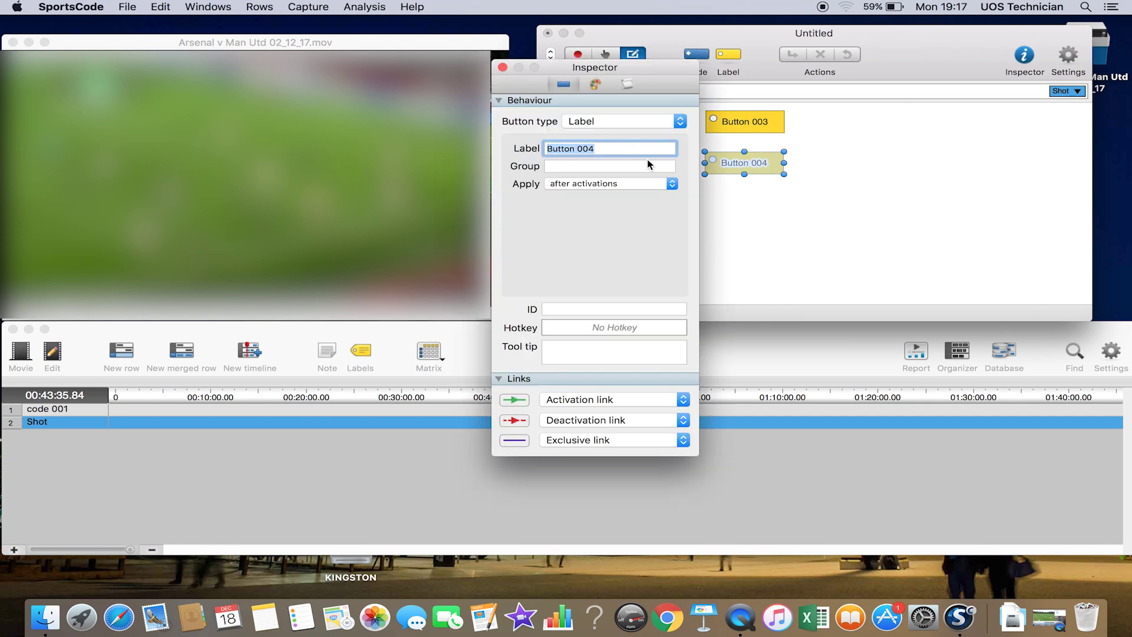
key("BackSpace")
type("On Tr")
key("BackSpace")
type("arget")
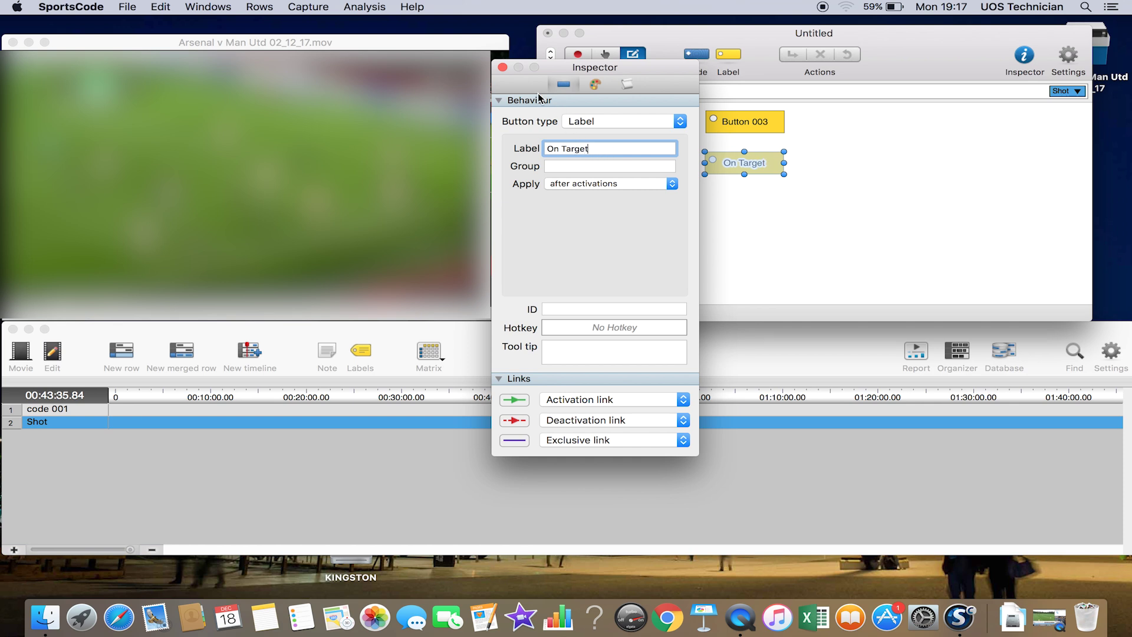
left_click(502, 67)
Step: Rename the upper label button to Off Target
double_click(745, 121)
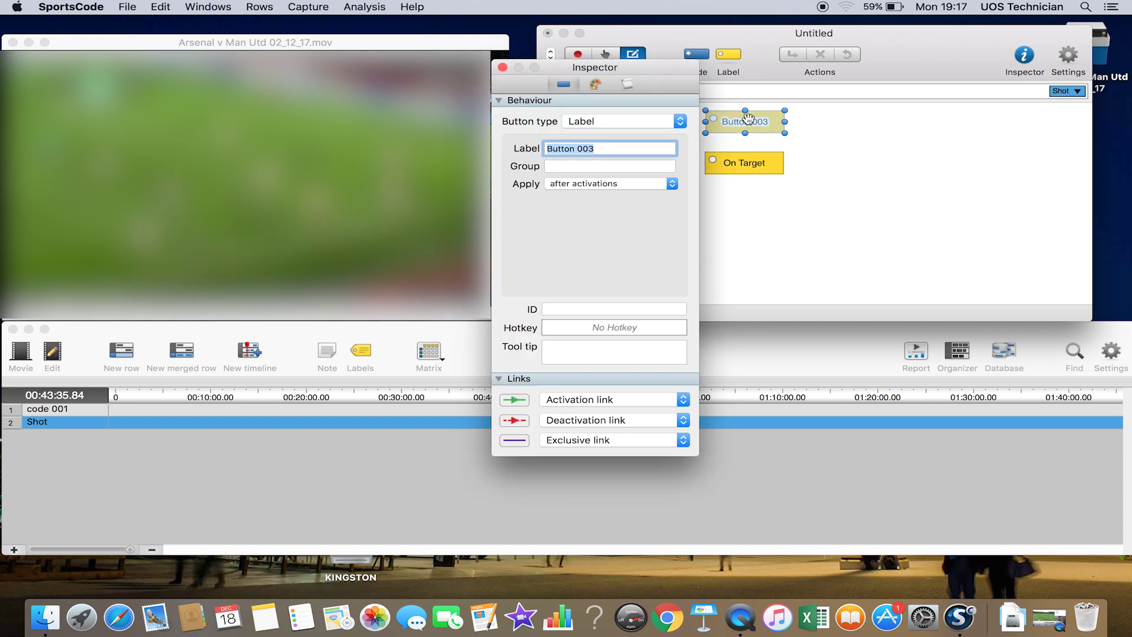
key("BackSpace")
type("Off target")
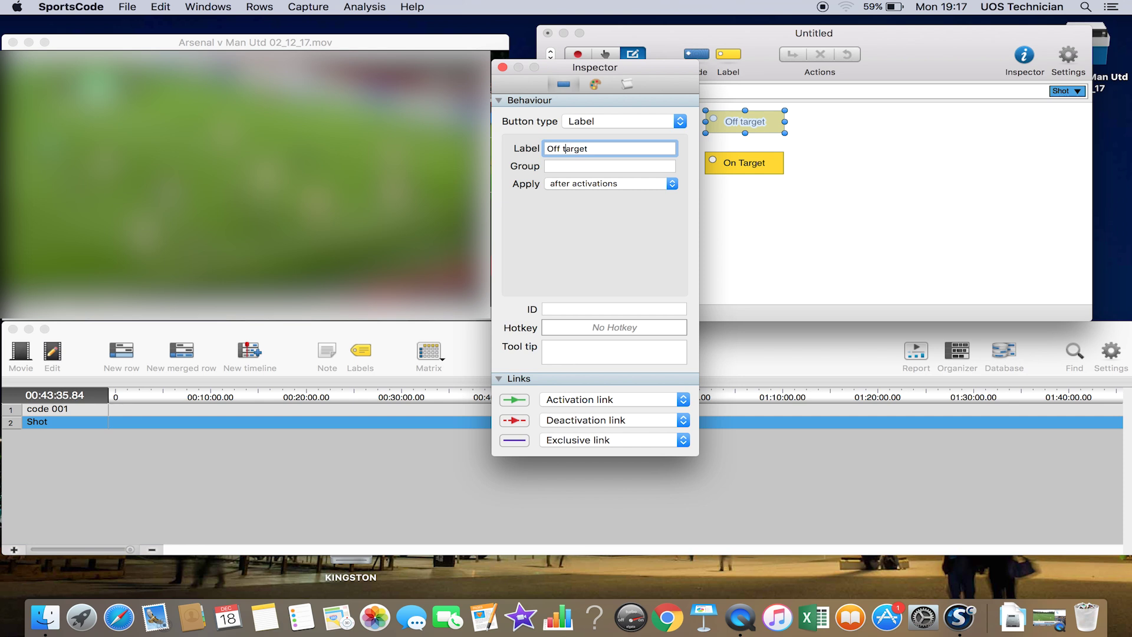
key("BackSpace")
type("T")
Step: Turn off the Shot button's custom lead time, keeping its 5-second lag time
left_click(502, 67)
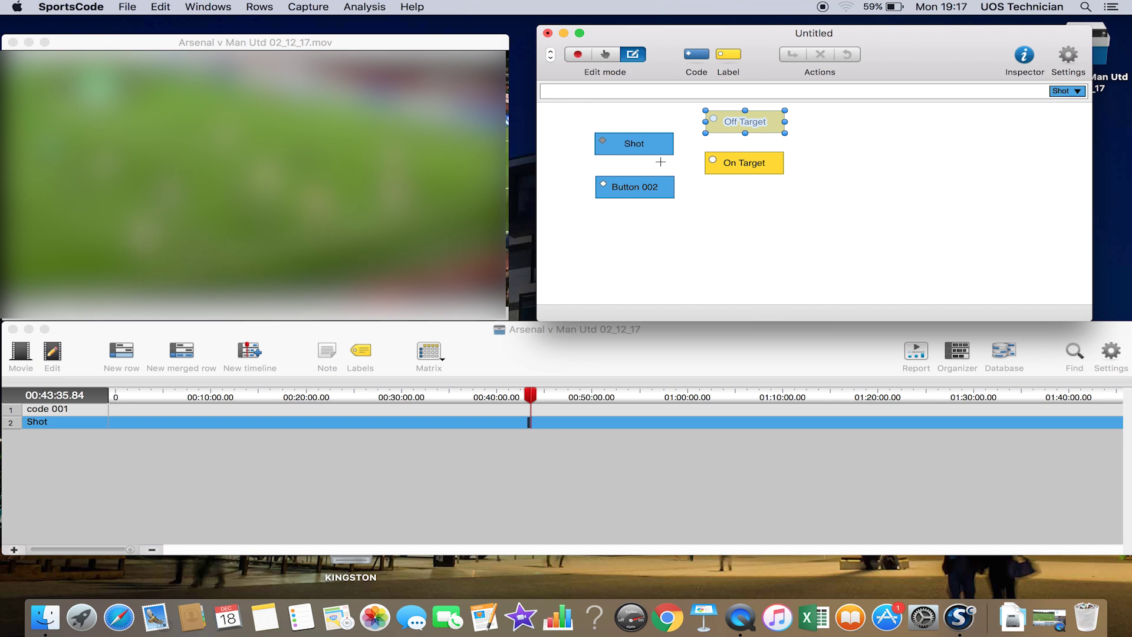
left_click(808, 145)
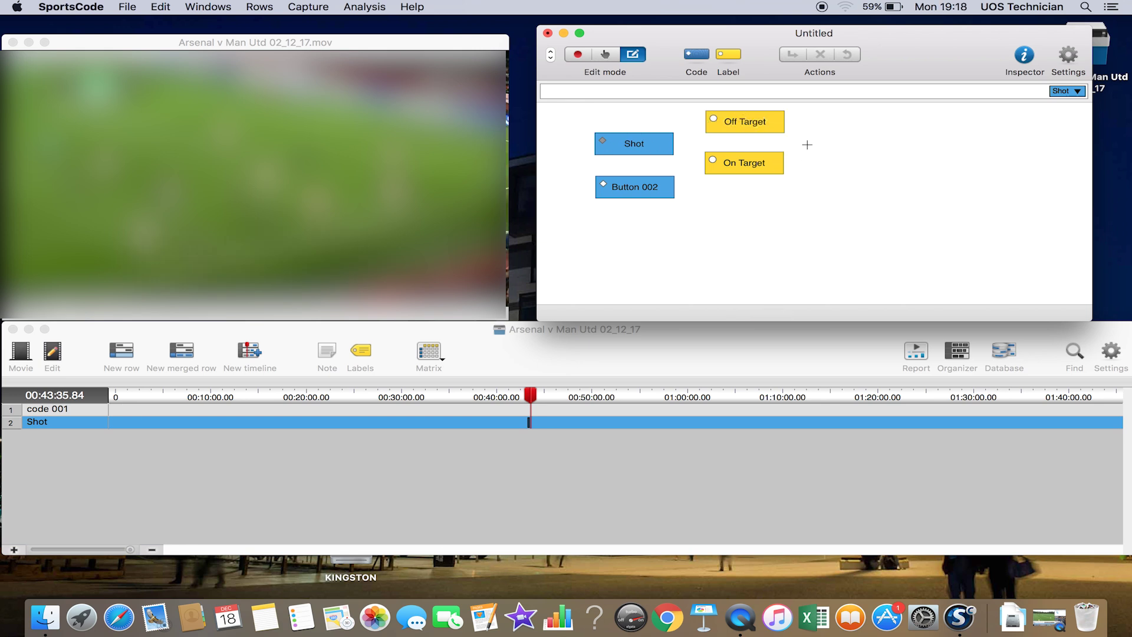
double_click(648, 149)
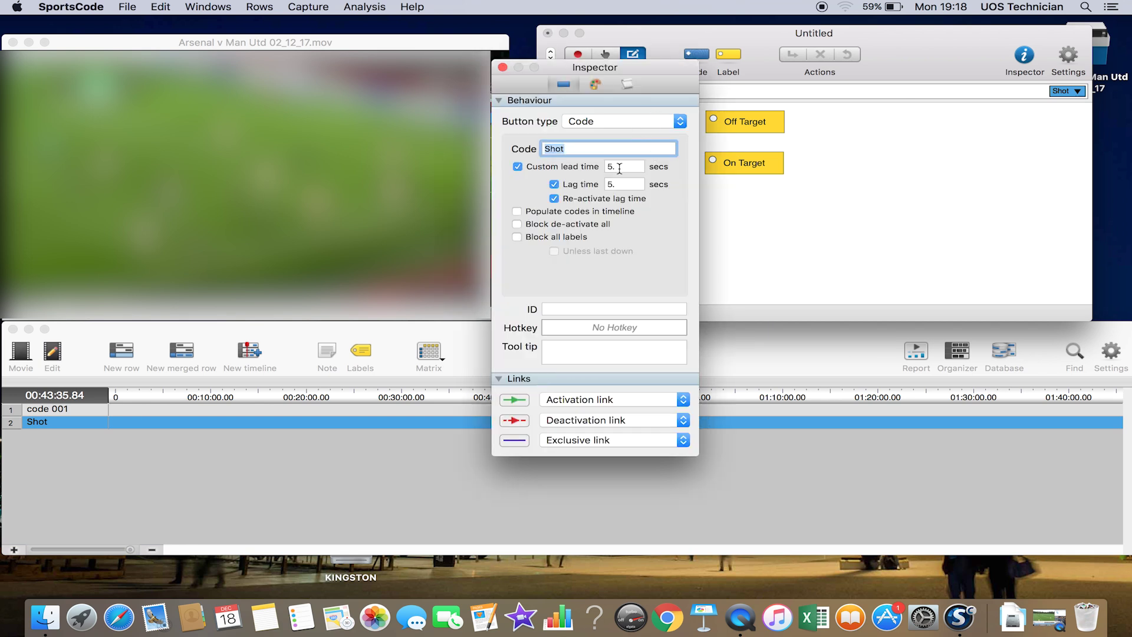
left_click(518, 166)
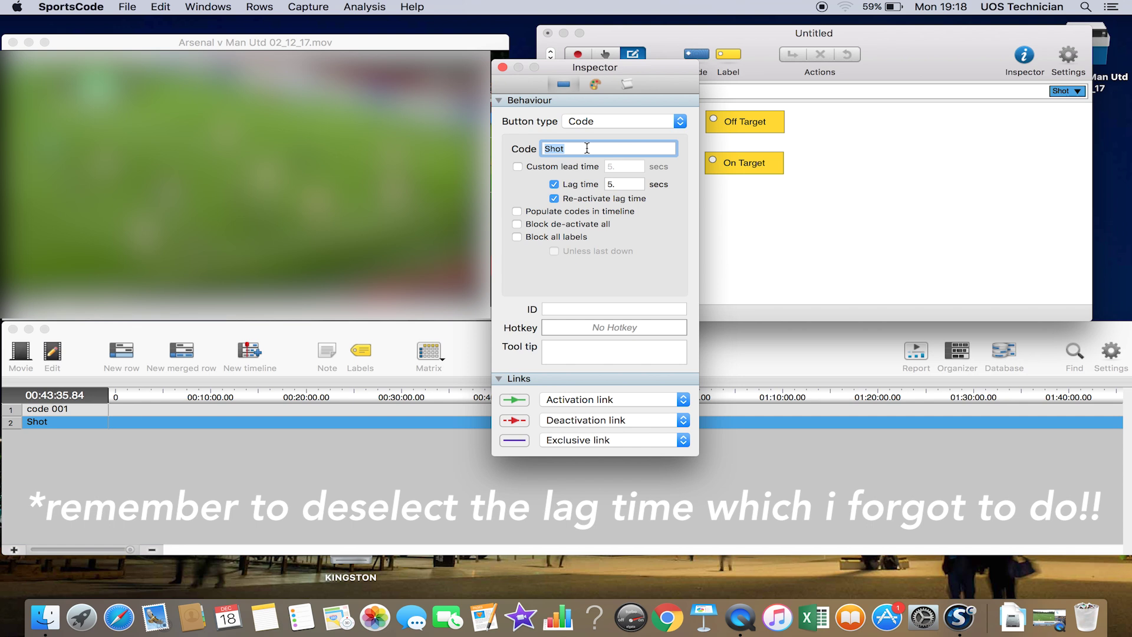
left_click(503, 68)
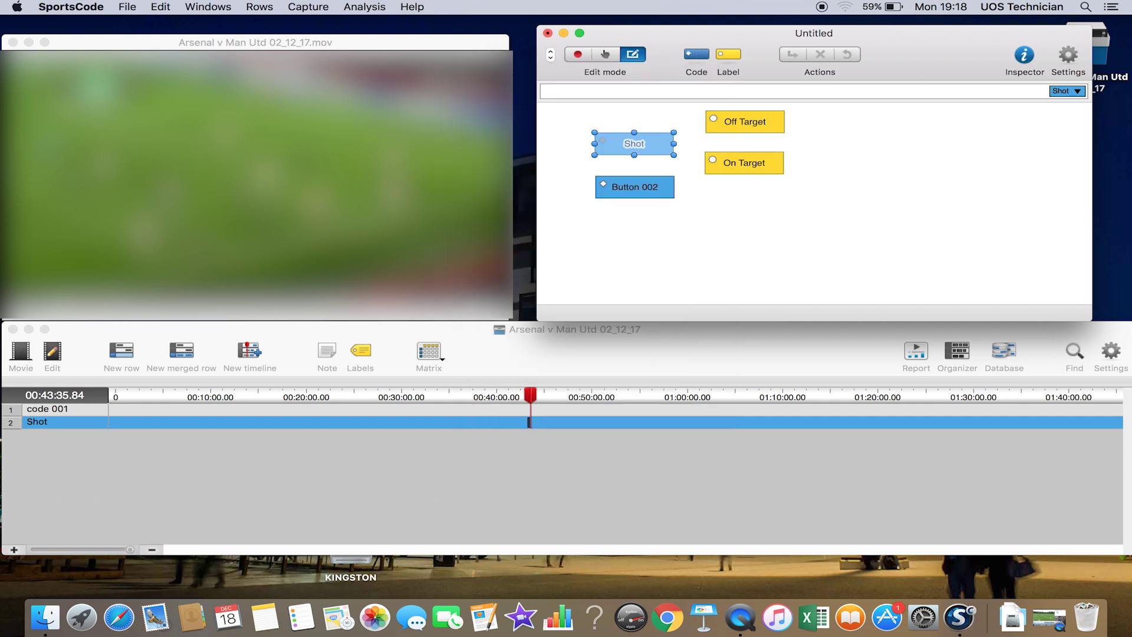
Step: Record a Shot instance near 00:56 in code mode and tag it Off Target
left_click(605, 55)
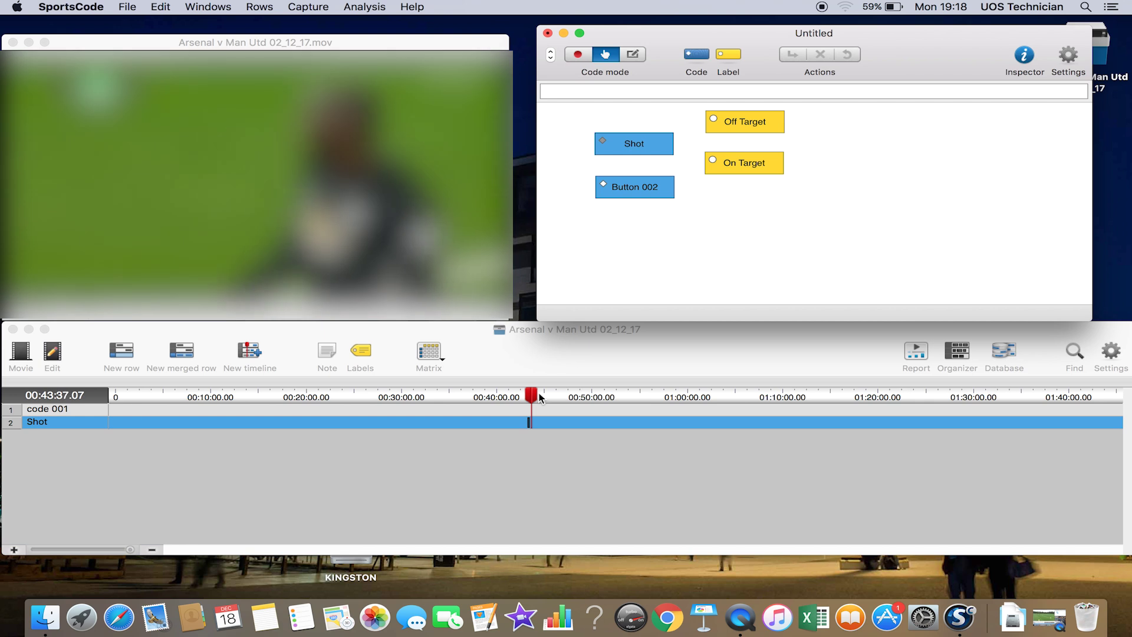
left_click_drag(531, 393, 653, 399)
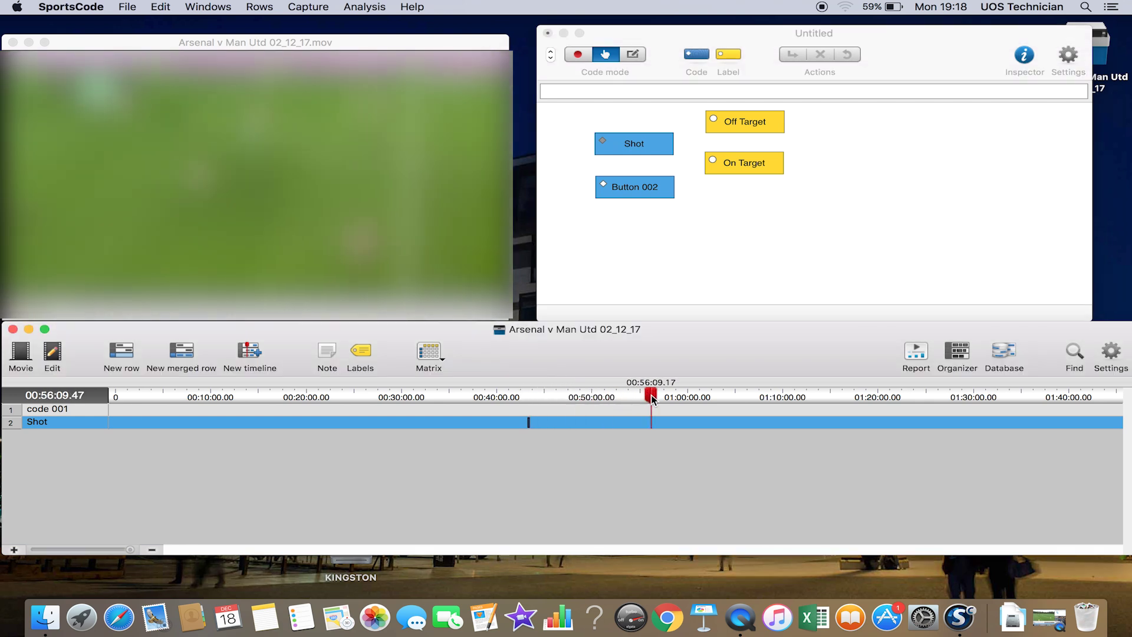
left_click(636, 148)
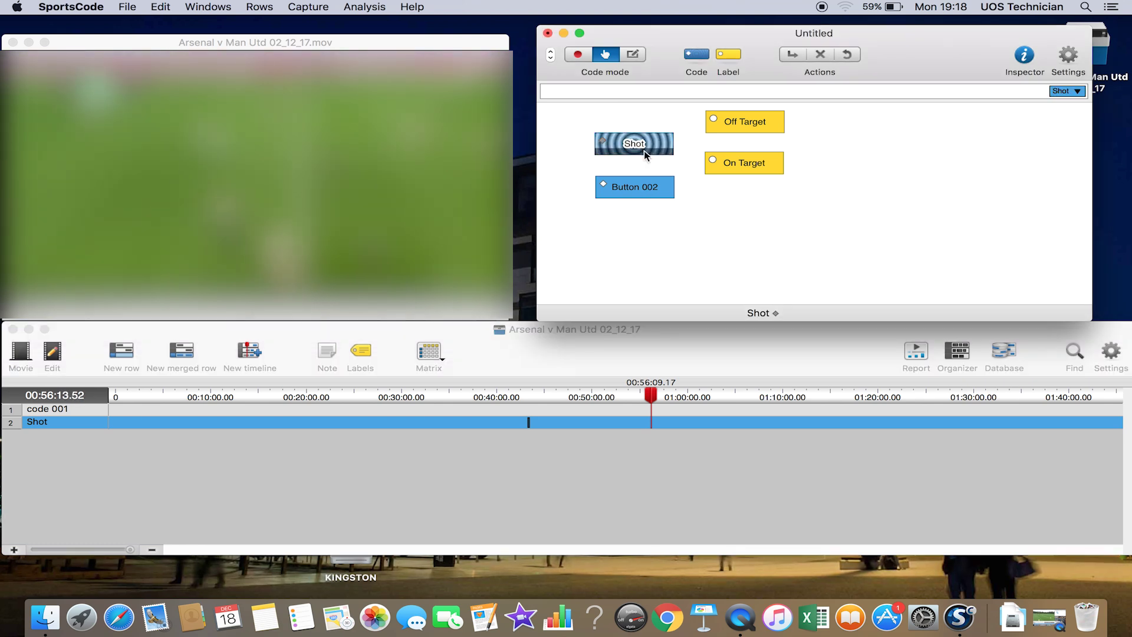
left_click(741, 124)
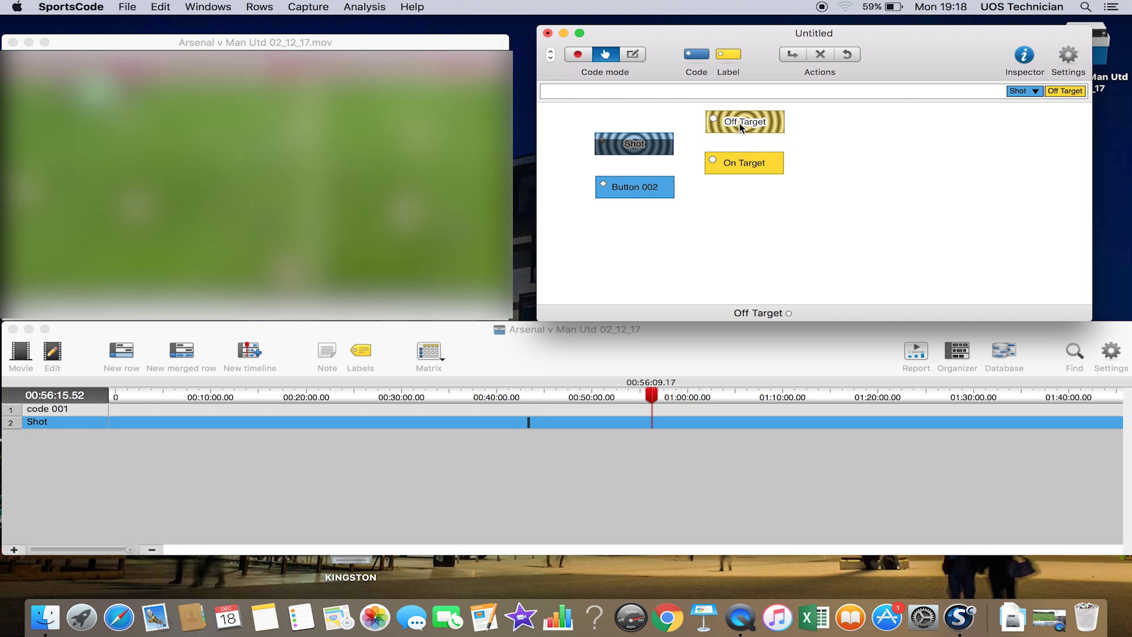
left_click(636, 147)
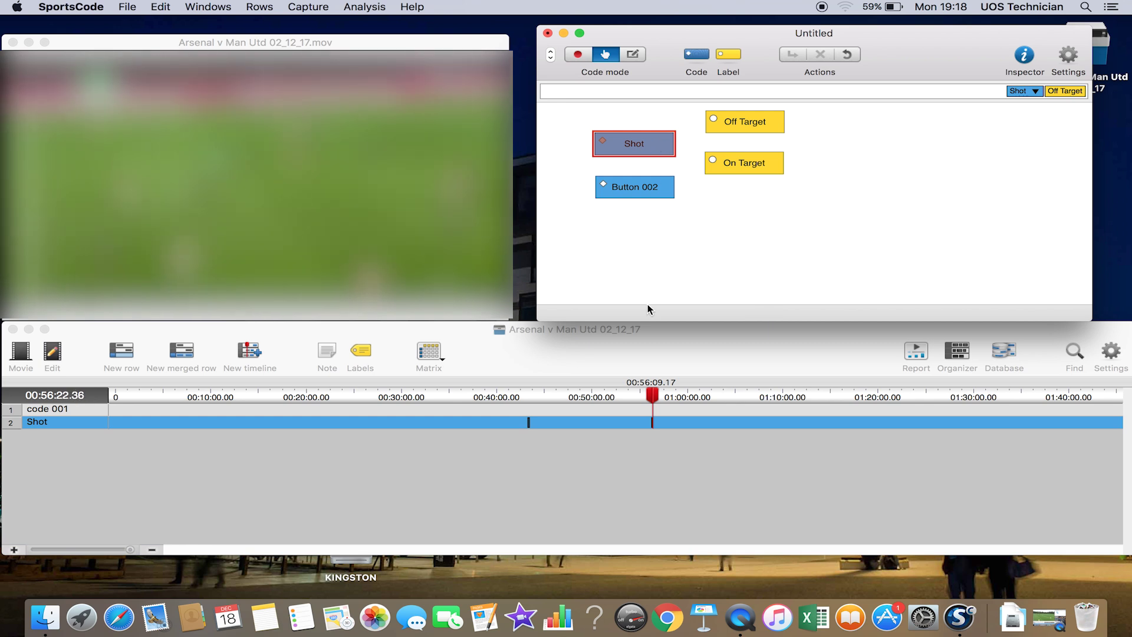
Step: Review the Off Target clip, then record a Shot near 01:06 tagged On Target
double_click(652, 422)
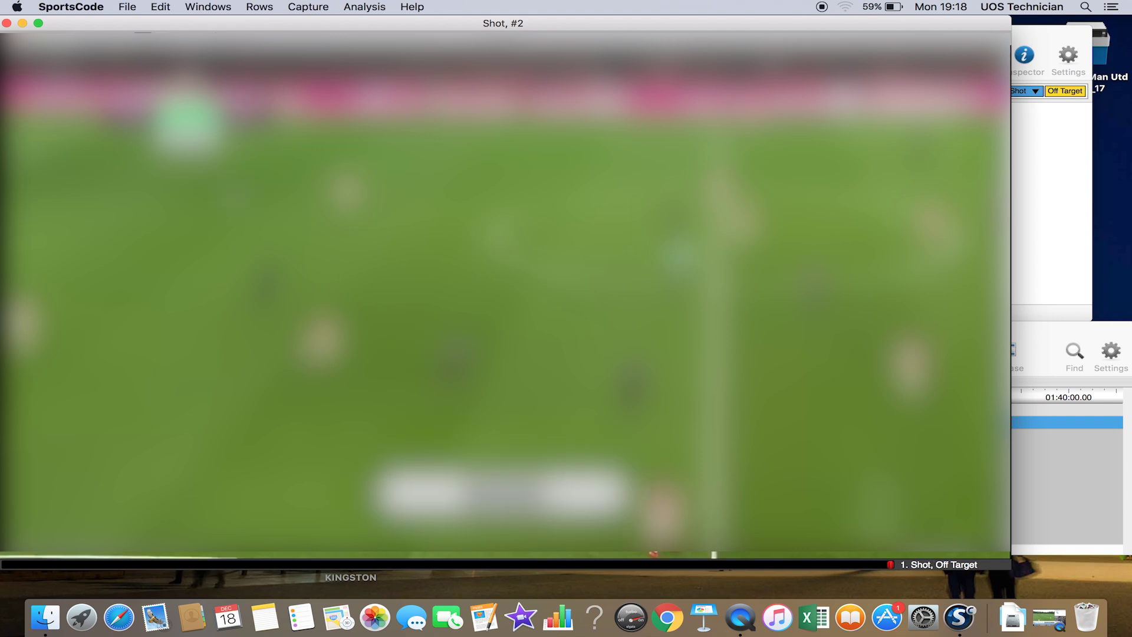
left_click(7, 24)
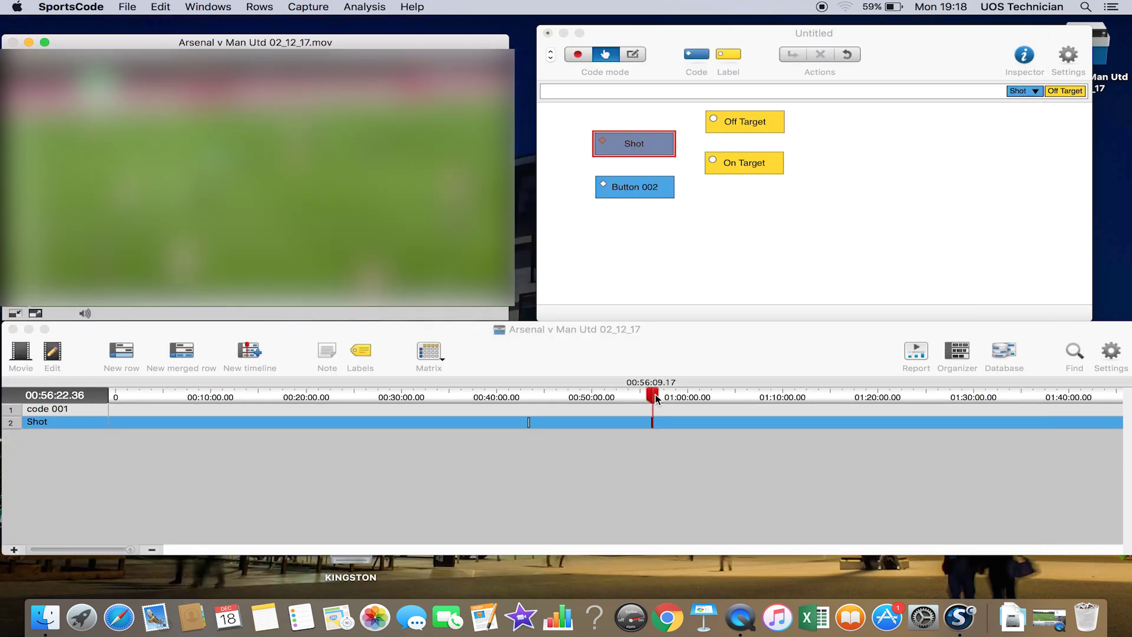
left_click_drag(655, 393, 746, 404)
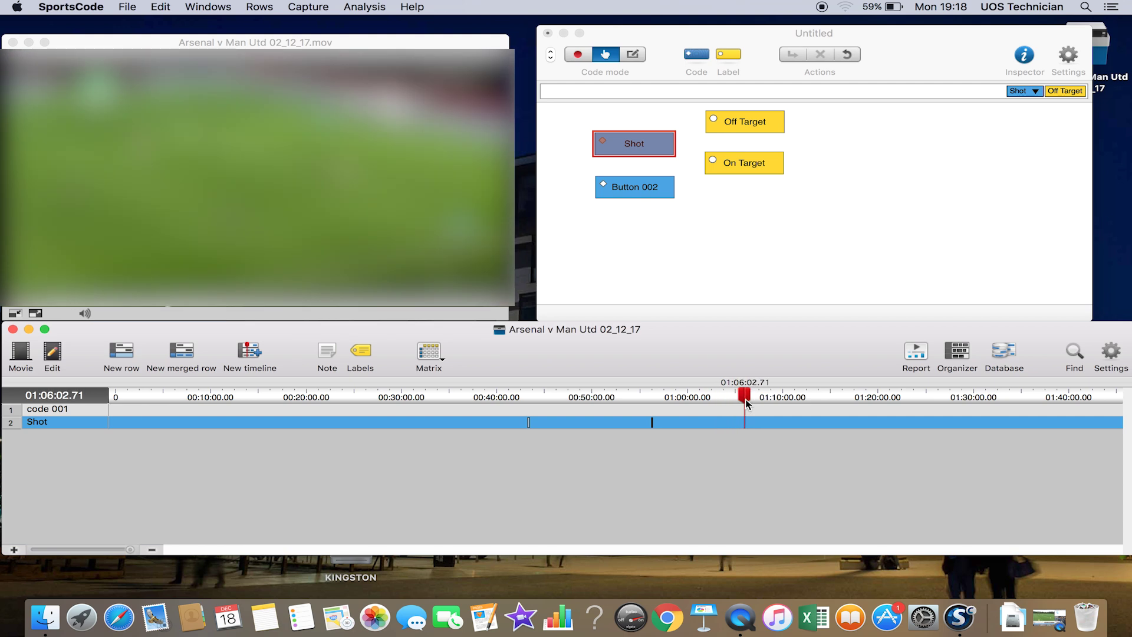
left_click(636, 146)
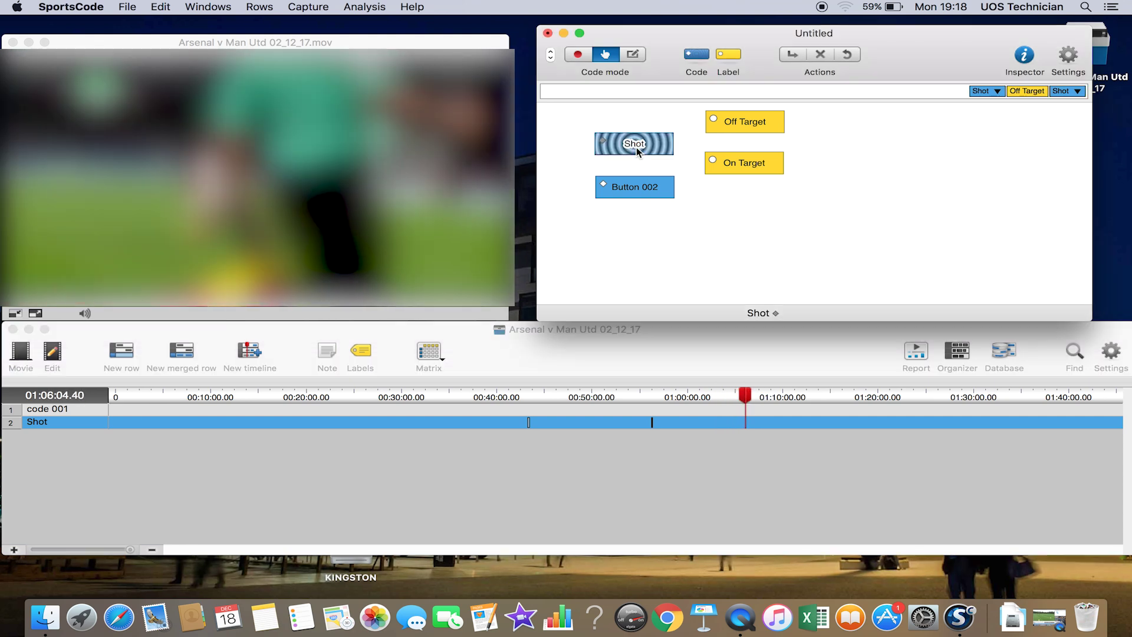
left_click(749, 163)
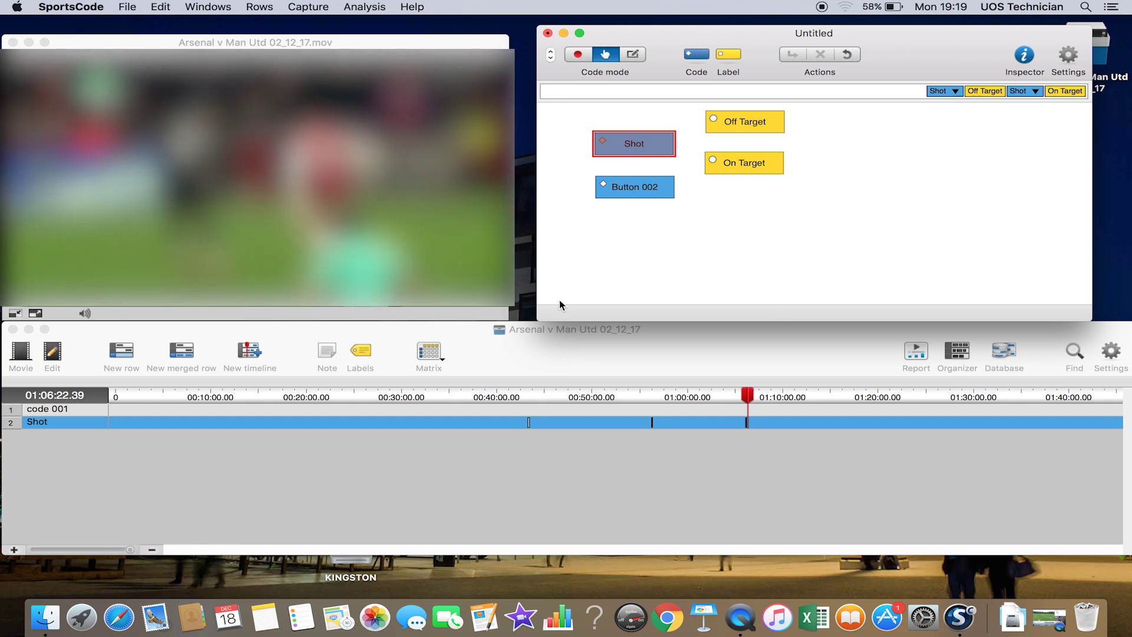
Step: Check the Shot matrix tally of one Off Target and one On Target among three Shots, then close it
left_click_drag(432, 338, 431, 336)
left_click(429, 355)
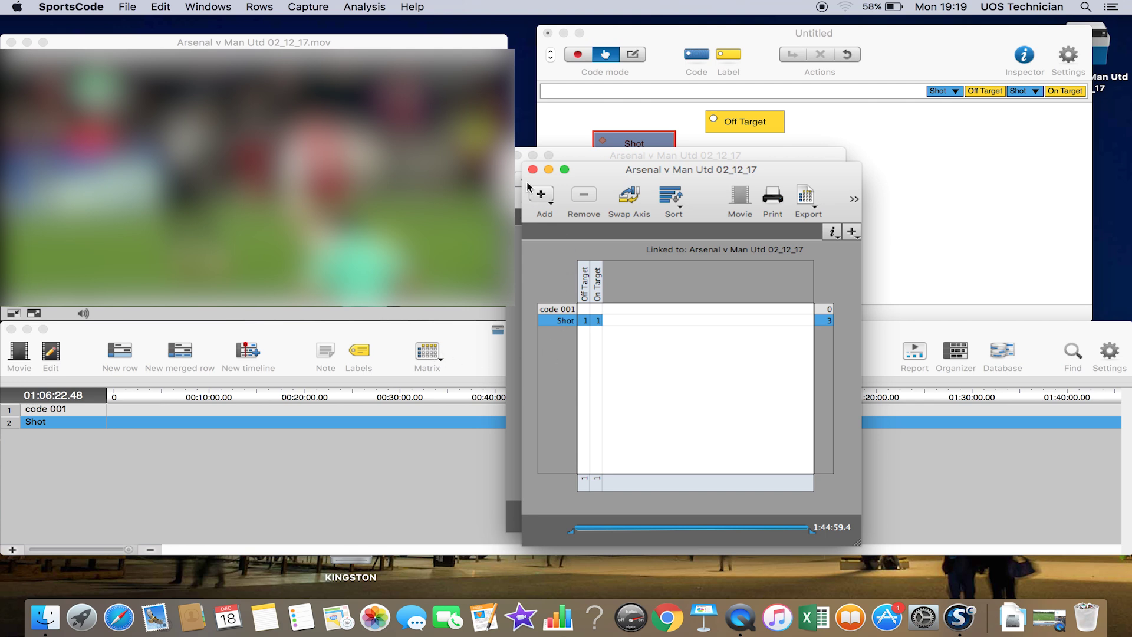
left_click(532, 170)
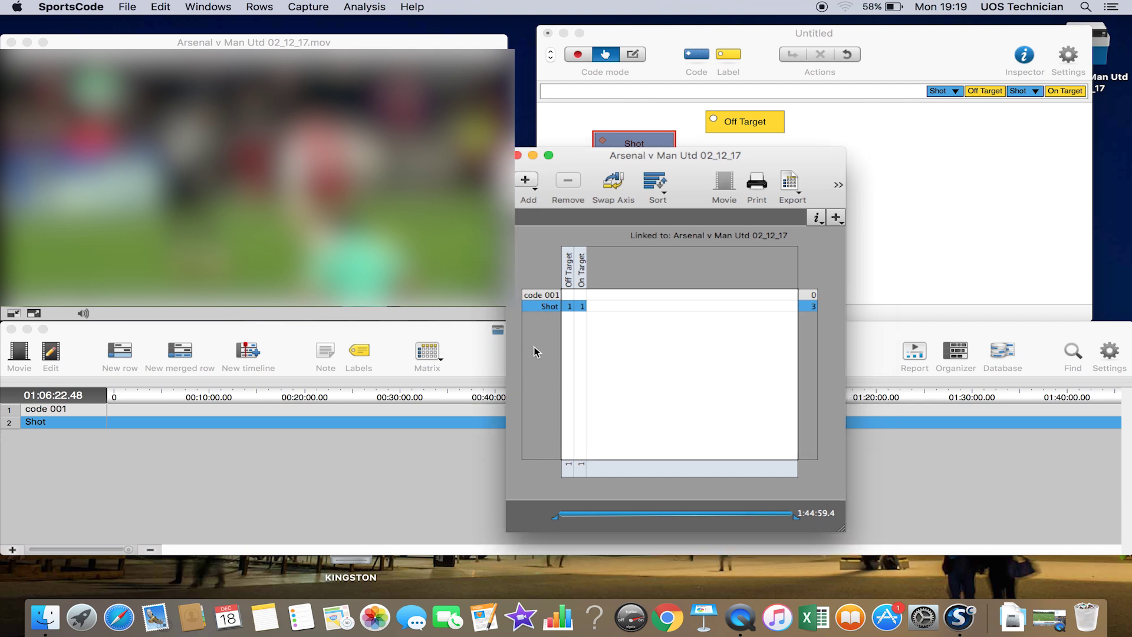
left_click(517, 155)
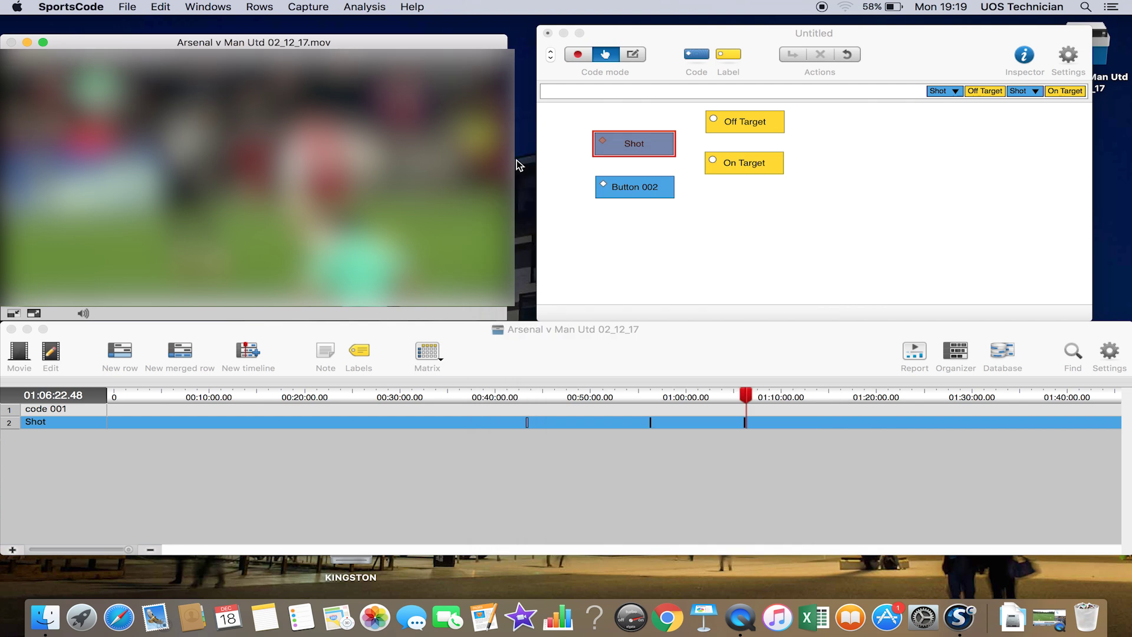
left_click(432, 352)
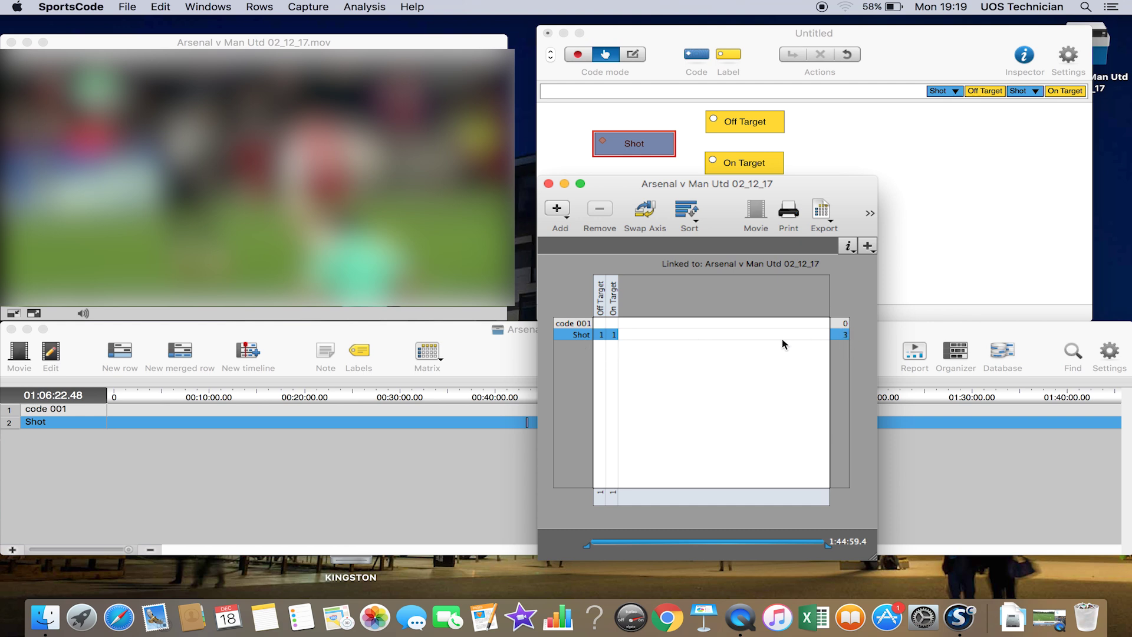
left_click(549, 184)
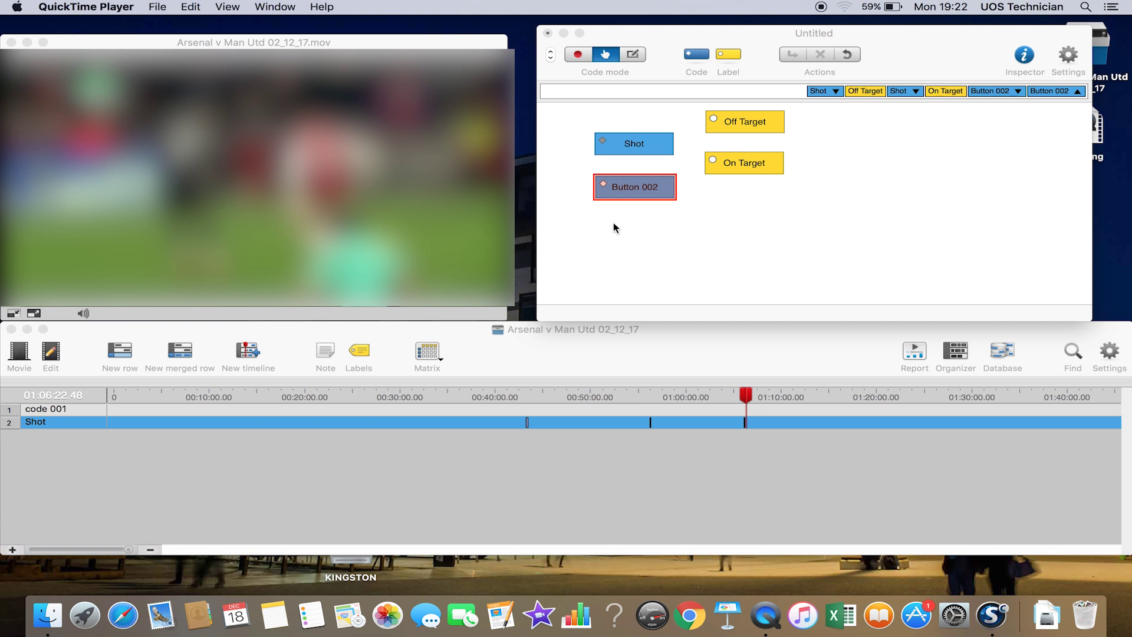
Step: In Edit mode, rename Button 002's code to Corner
left_click(637, 55)
left_click(637, 55)
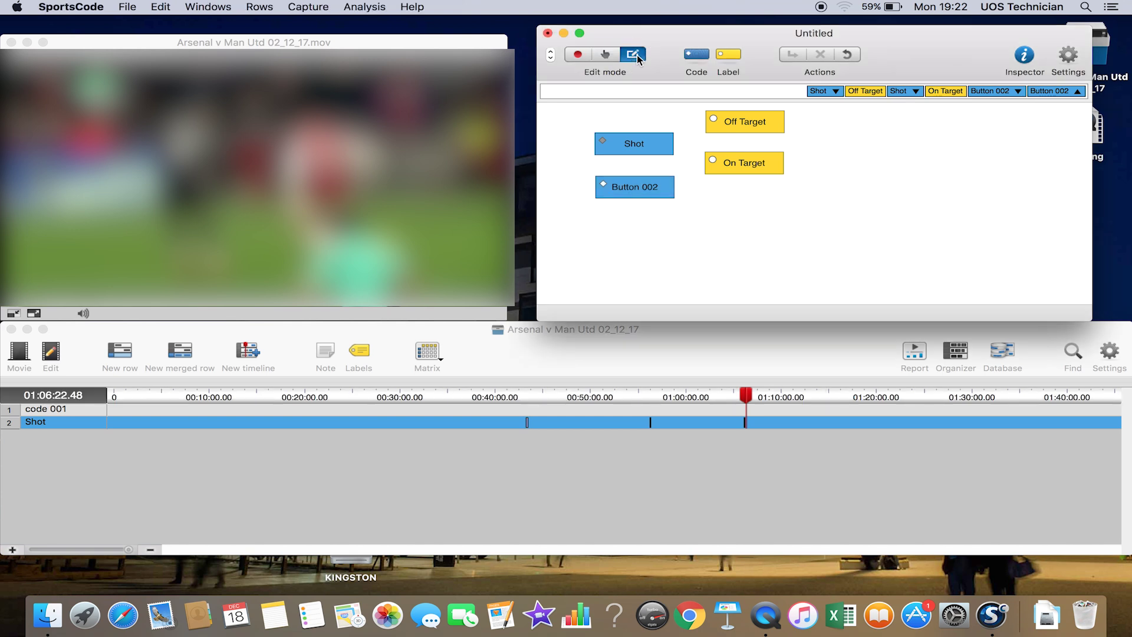
double_click(631, 186)
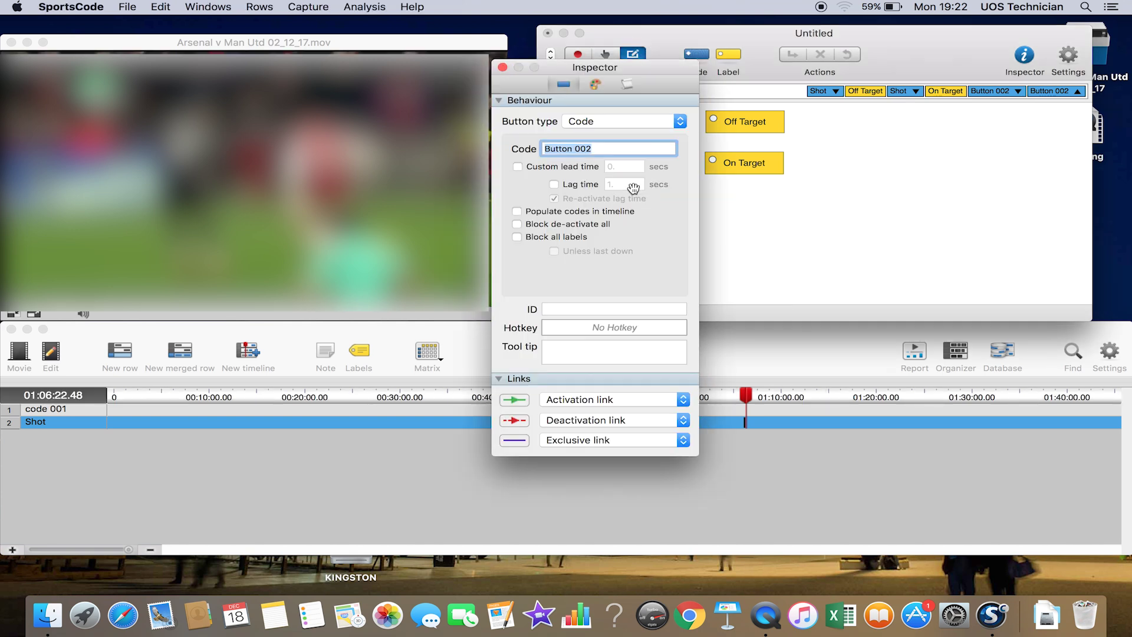
key("BackSpace")
type("Corner")
Step: Give the Corner button a custom lead time of 5 seconds and a lag time of 5 seconds
left_click(518, 168)
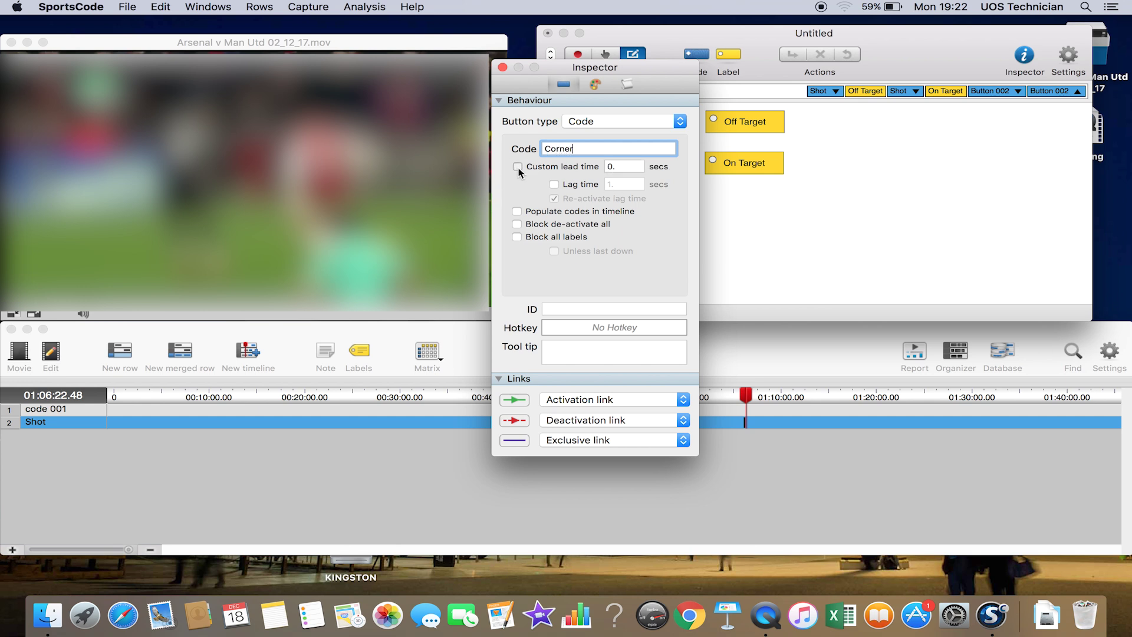
double_click(614, 168)
key("BackSpace")
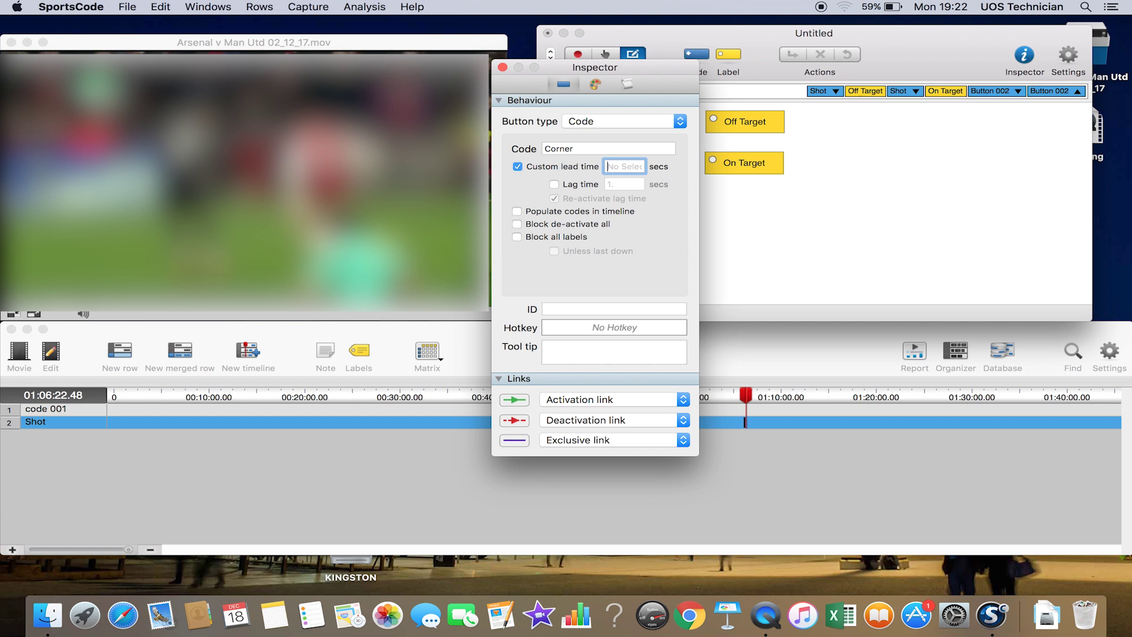
type("5")
left_click(563, 185)
double_click(615, 184)
key("BackSpace")
type("5")
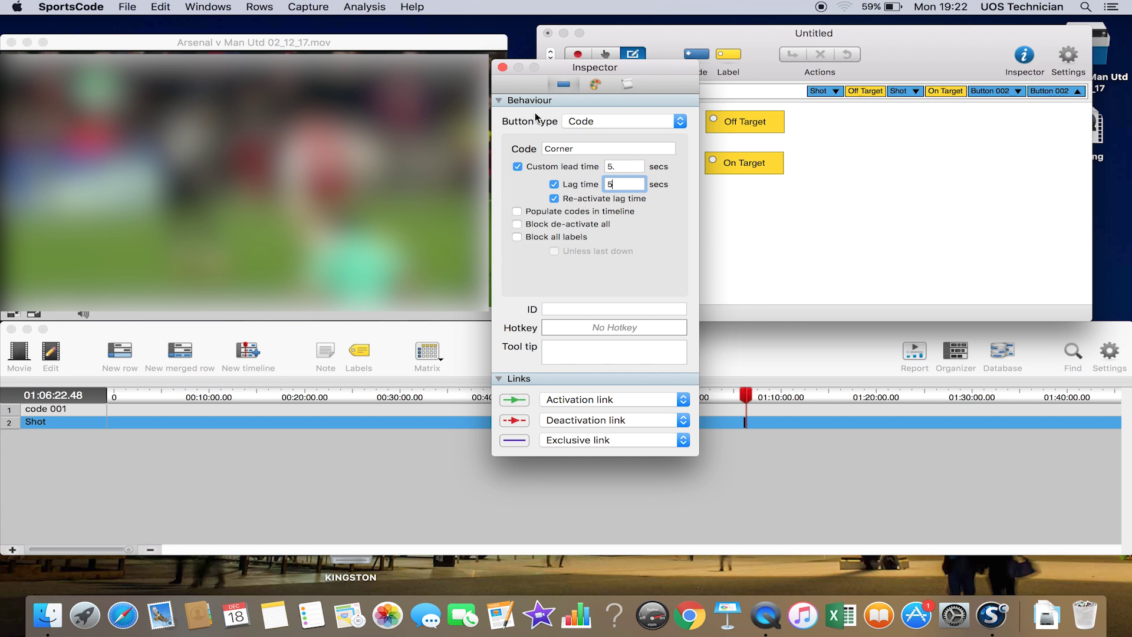
left_click(503, 68)
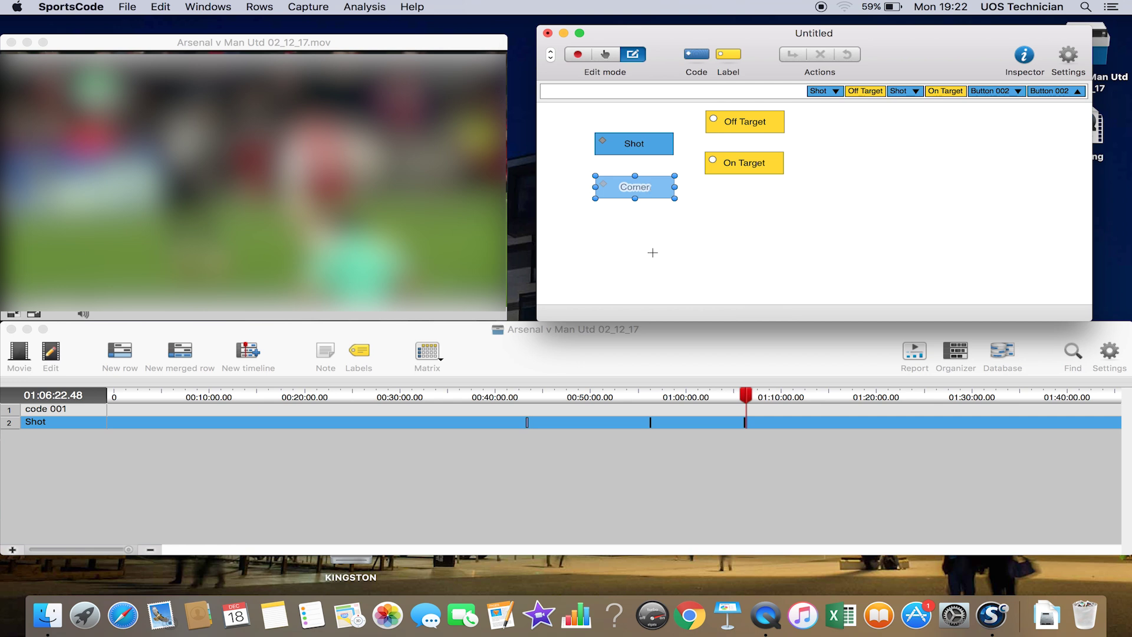
Step: Tag one Corner instance at about 01:09:32, then move the Shot button up and left
left_click(606, 55)
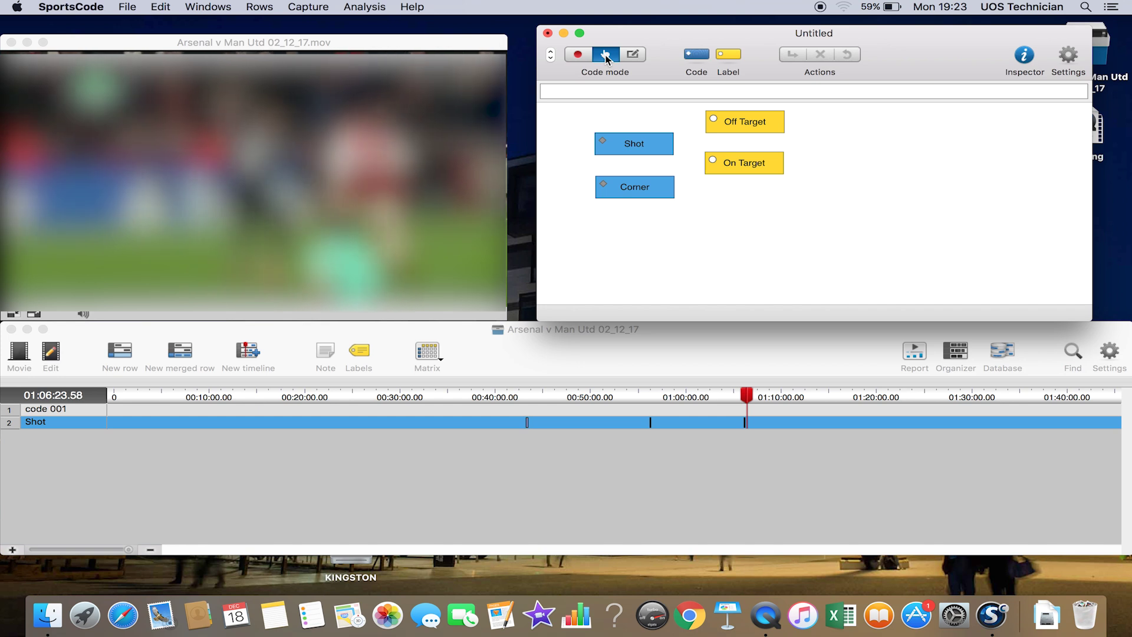
left_click_drag(746, 393, 777, 394)
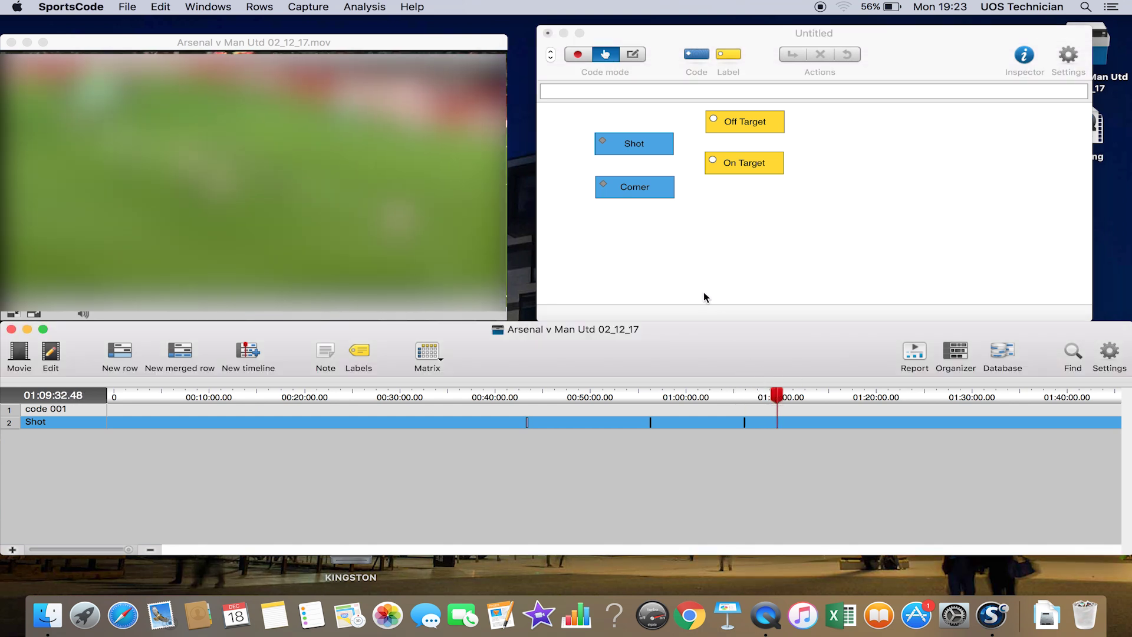
left_click(633, 191)
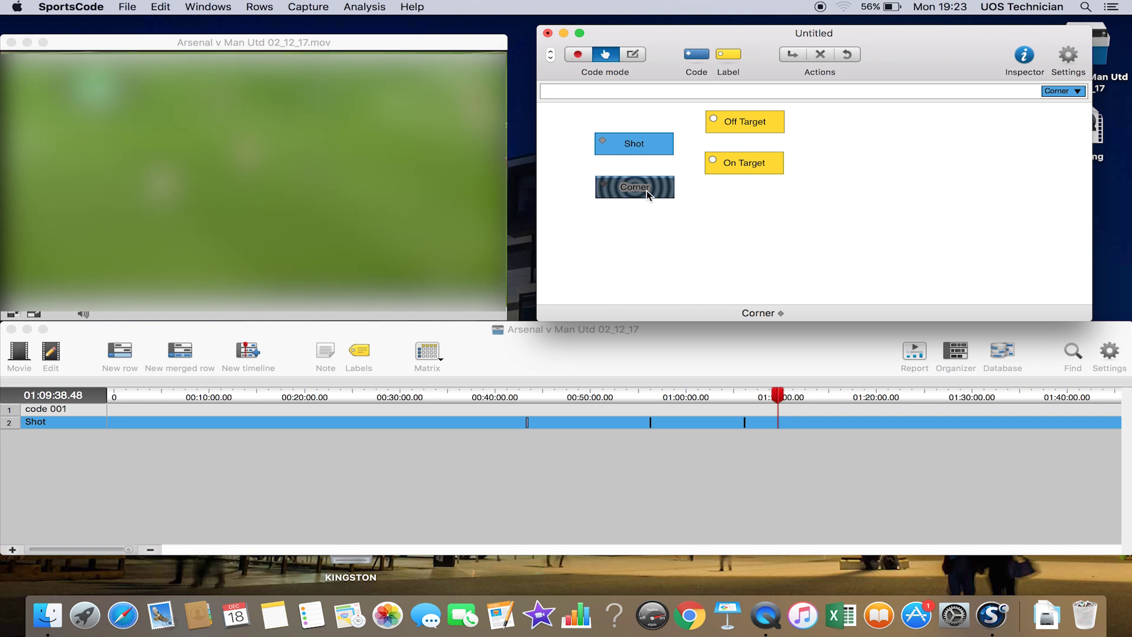
left_click(646, 194)
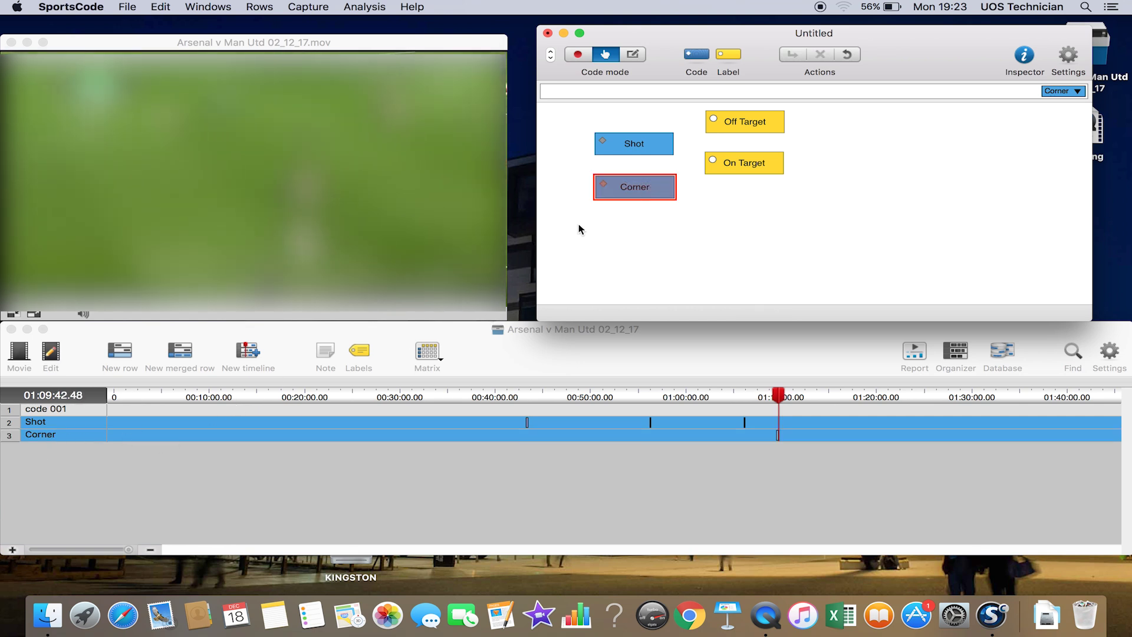
left_click(632, 54)
left_click_drag(647, 143, 624, 133)
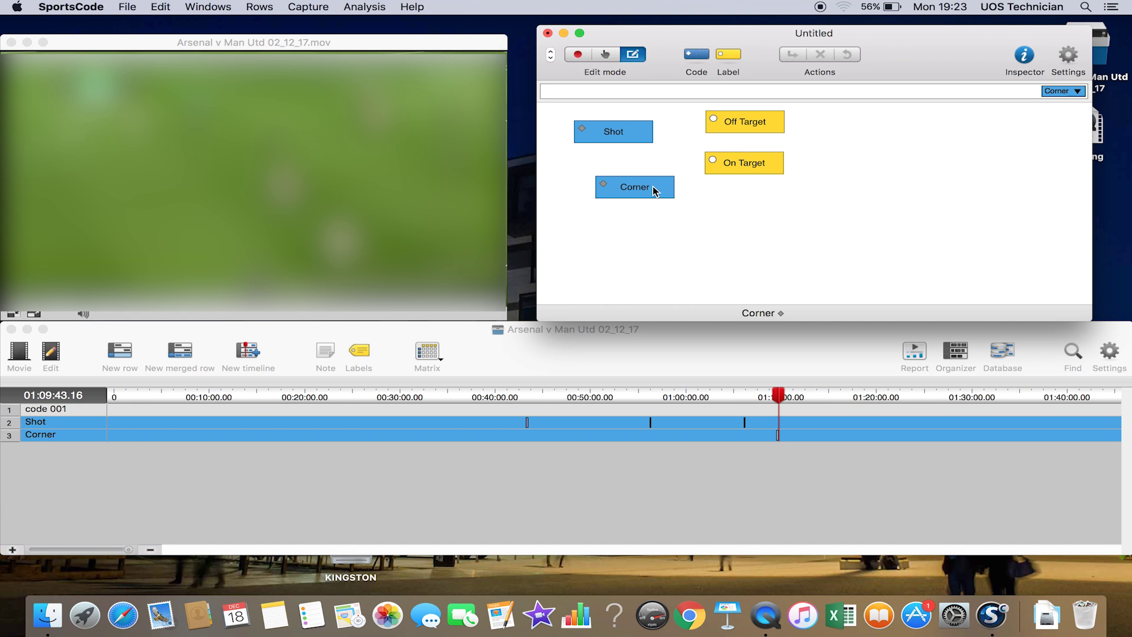
Step: Review the Corner button's Appearance and Behaviour settings, then align Corner directly beneath Shot
double_click(654, 189)
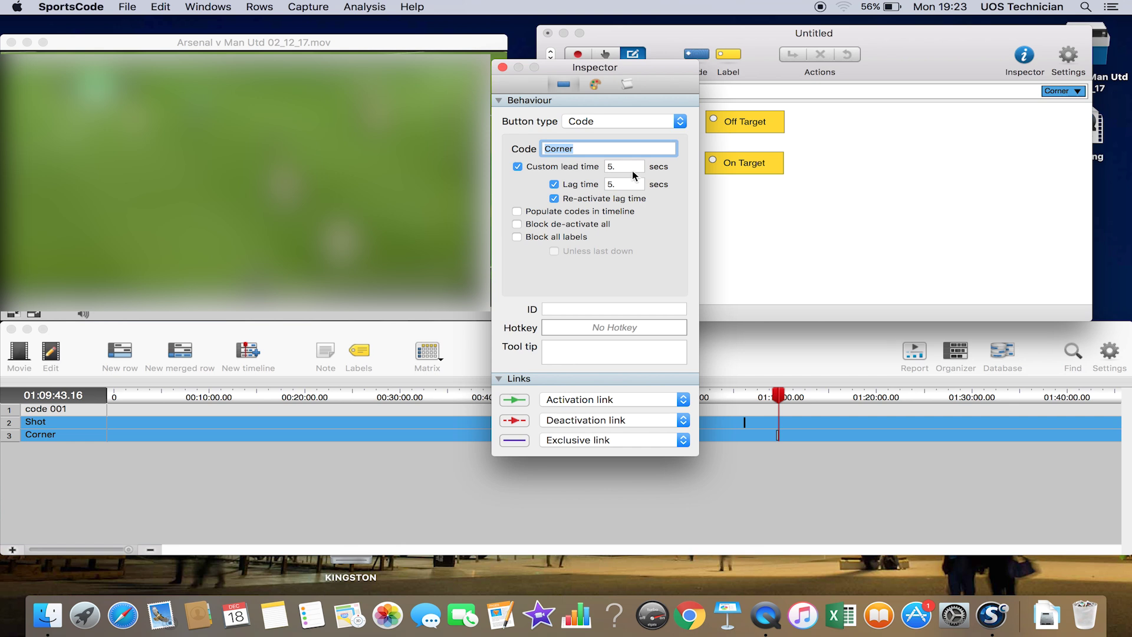
left_click(596, 84)
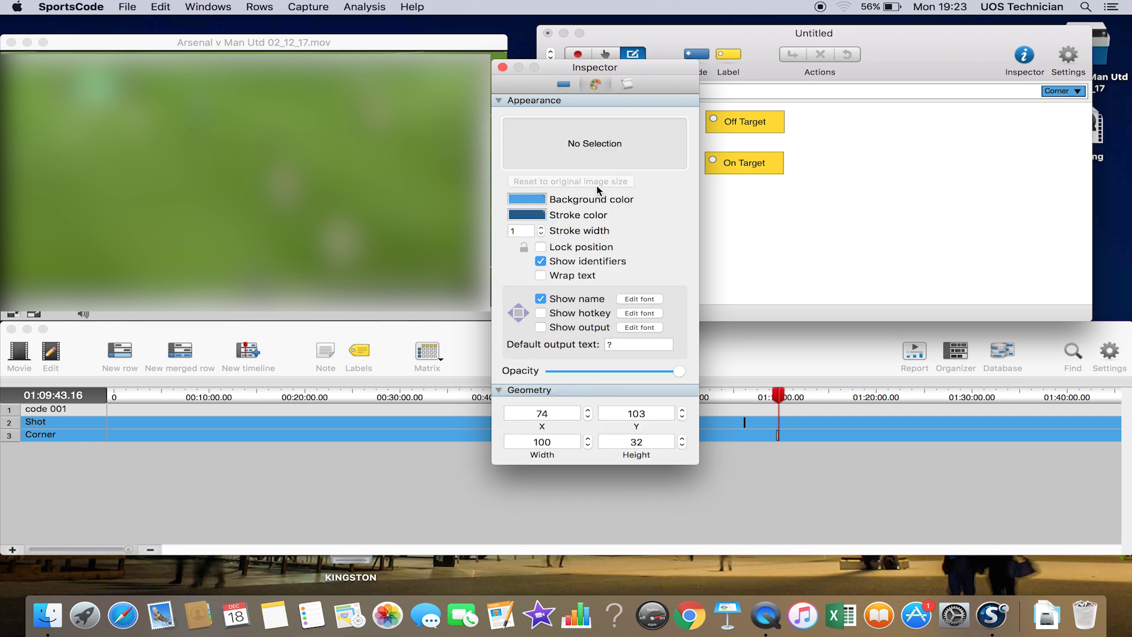
left_click(563, 84)
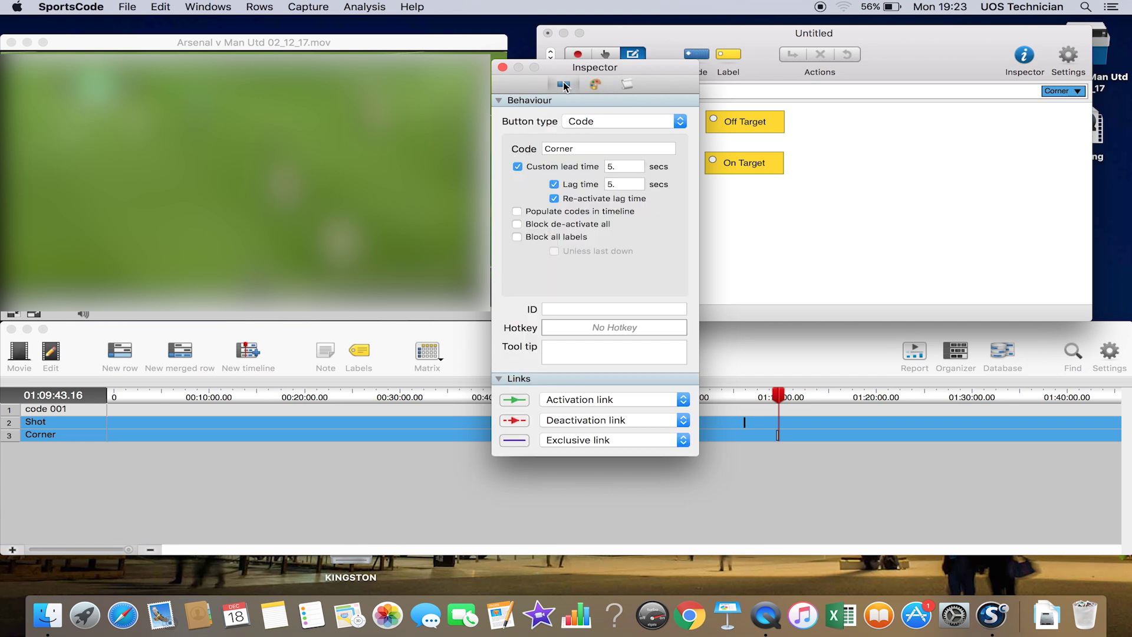
left_click(502, 67)
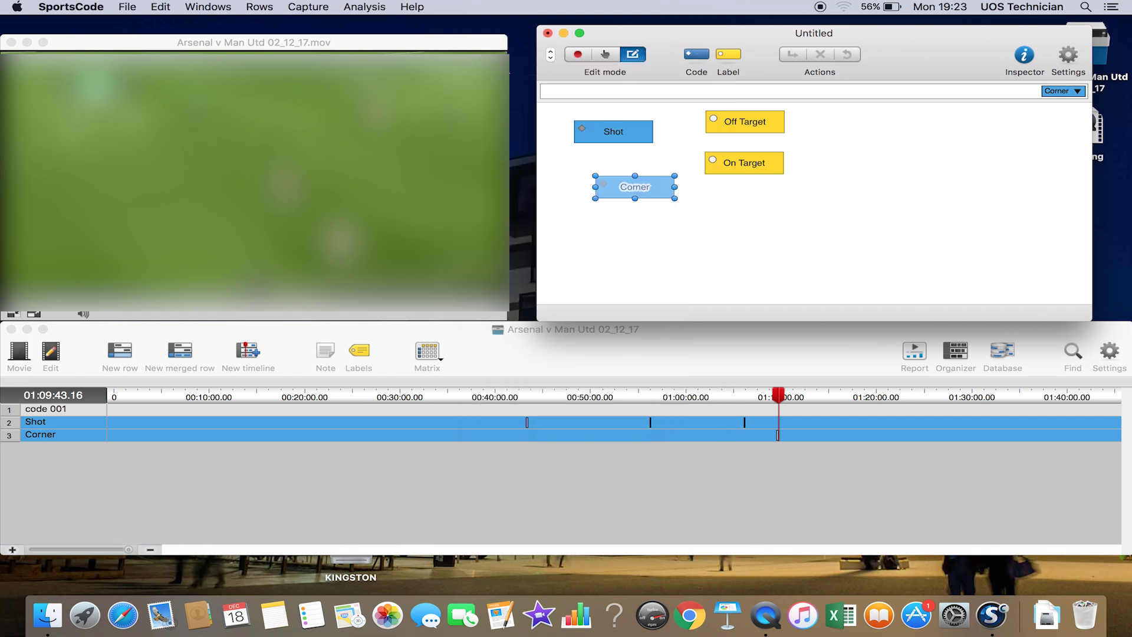
left_click_drag(648, 184, 635, 165)
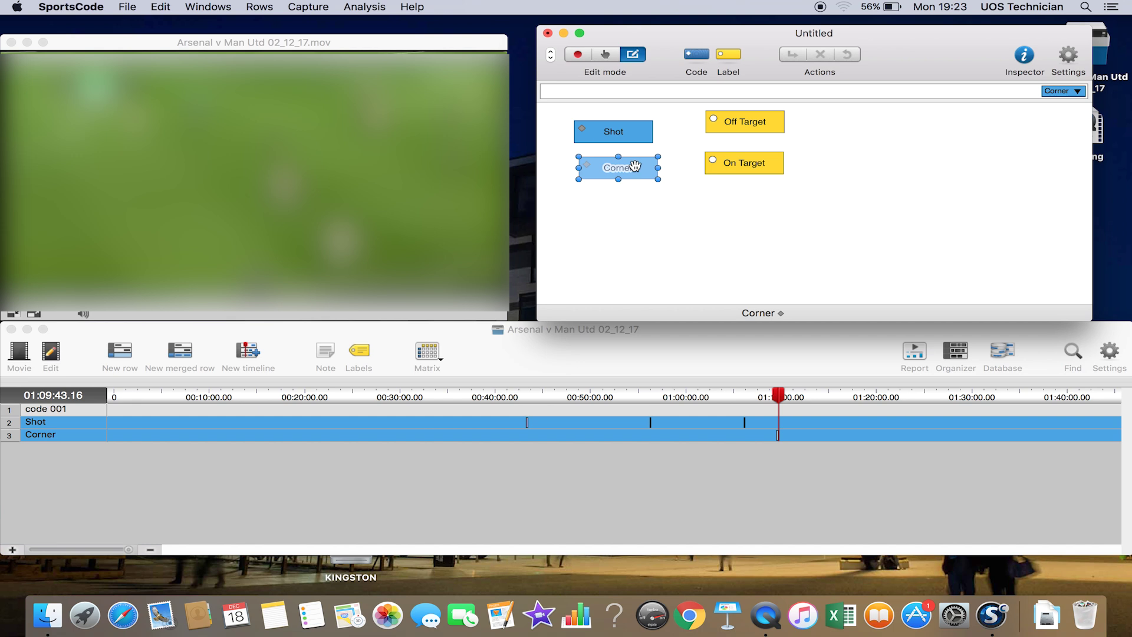
left_click_drag(635, 166, 629, 165)
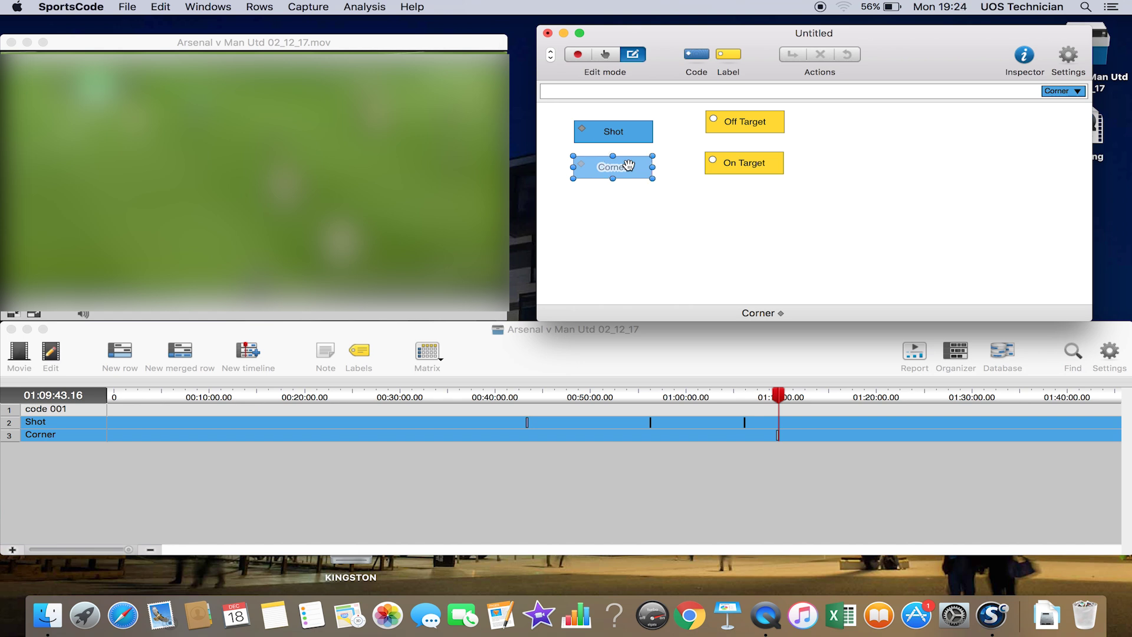